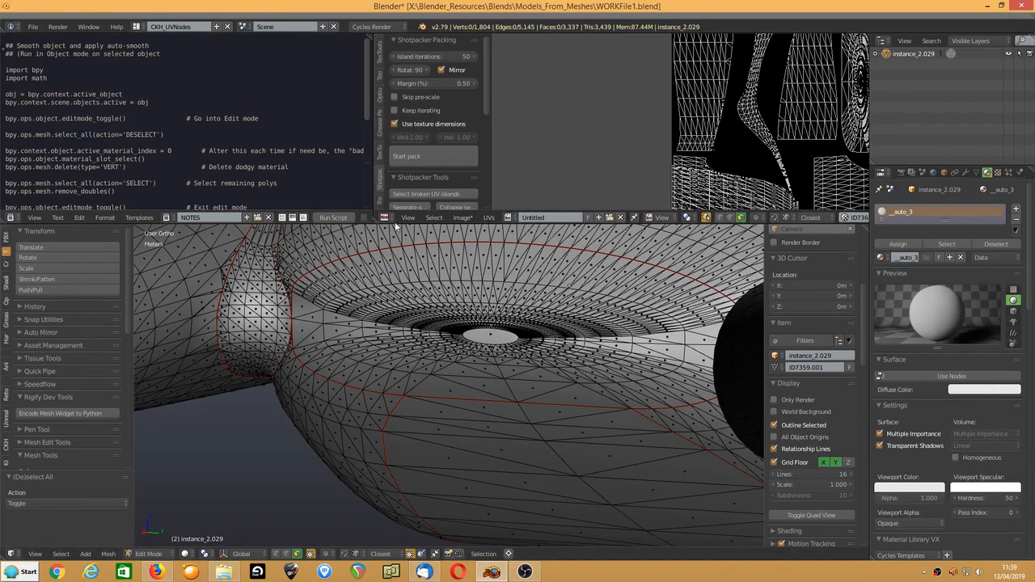
Step: Enlarge the 3D view by shrinking the text and UV editors, framing the seams around the recessed disc
{"action": "left_click_drag", "start_coordinate": [396, 225], "coordinate": [402, 81]}
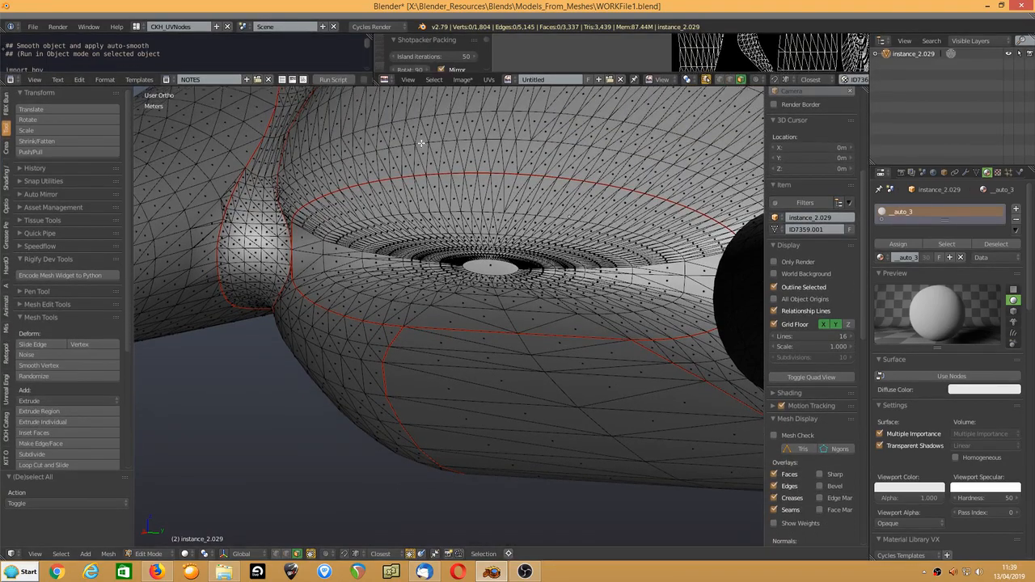
{"action": "scroll", "coordinate": [427, 224], "scroll_direction": "up", "scroll_amount": 1}
{"action": "middle_click_drag", "start_coordinate": [471, 208], "coordinate": [397, 240]}
{"action": "scroll", "coordinate": [398, 236], "scroll_direction": "down", "scroll_amount": 4}
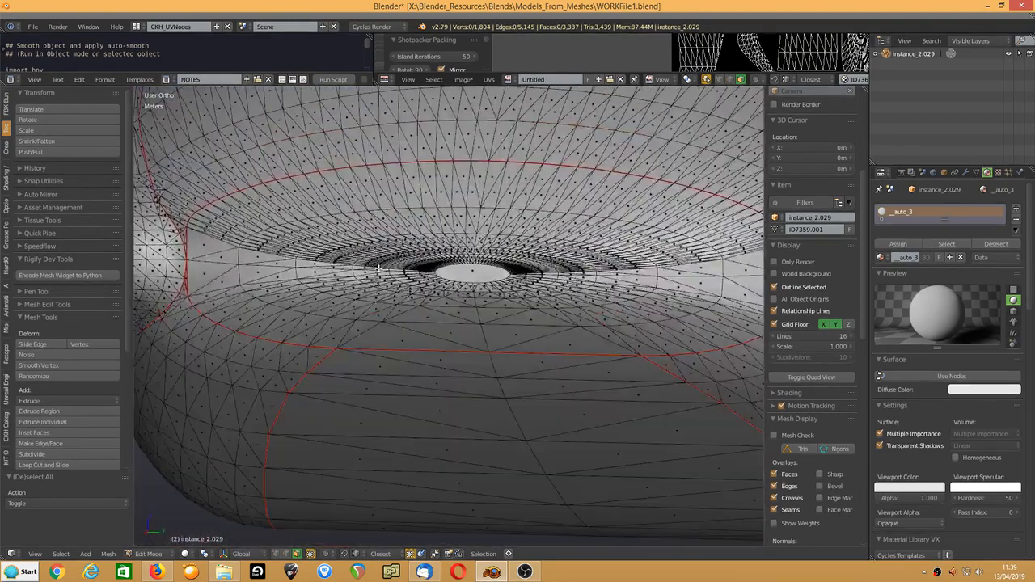
{"action": "scroll", "coordinate": [410, 219], "scroll_direction": "up", "scroll_amount": 2}
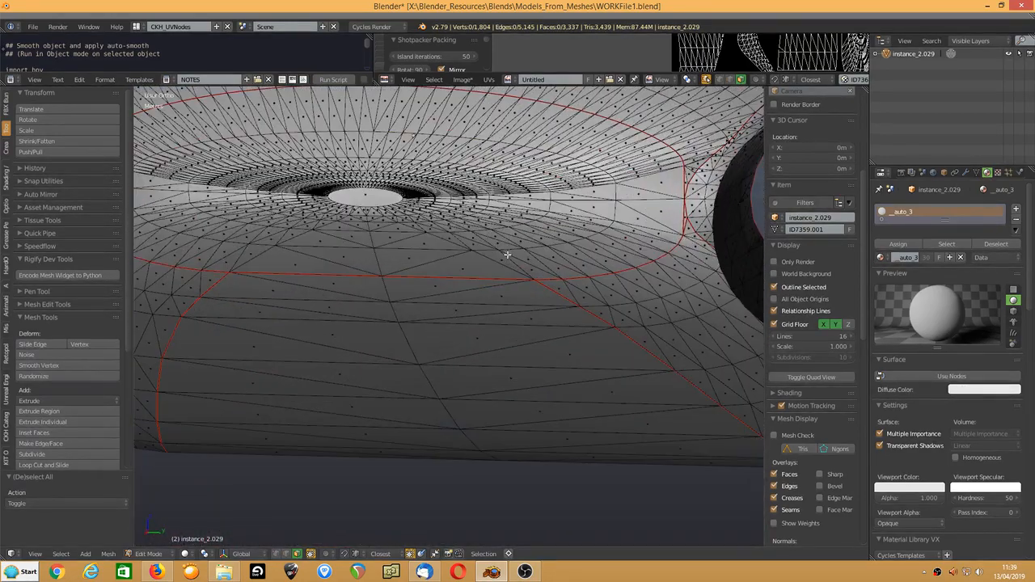
{"action": "right_click", "coordinate": [531, 250]}
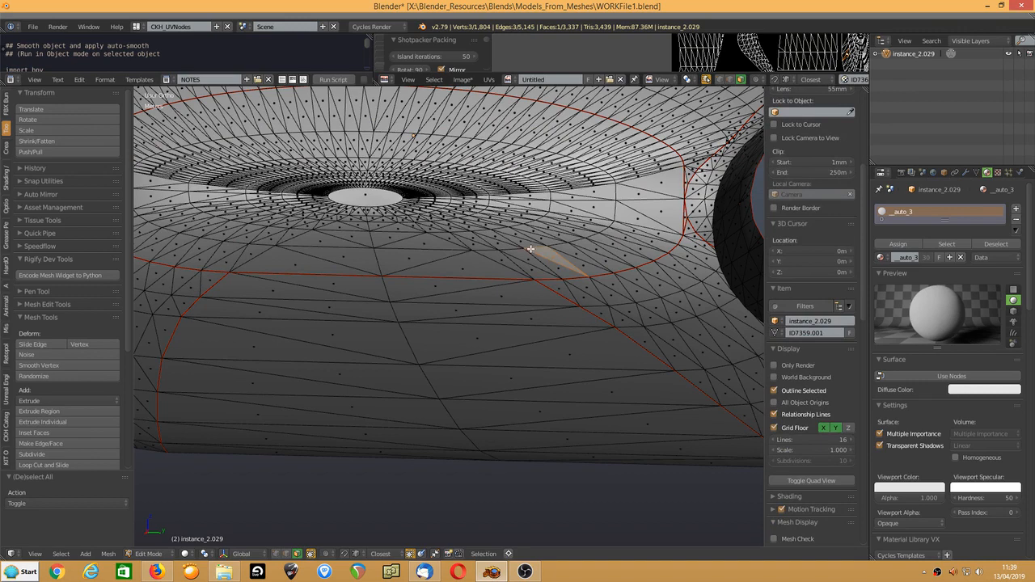
{"action": "key", "text": "l"}
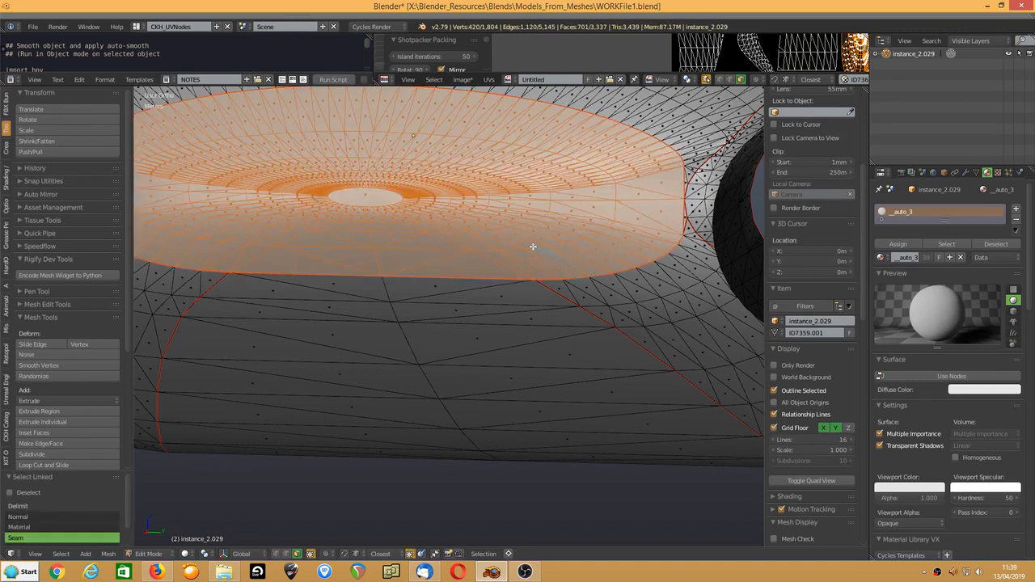
{"action": "key", "text": "a"}
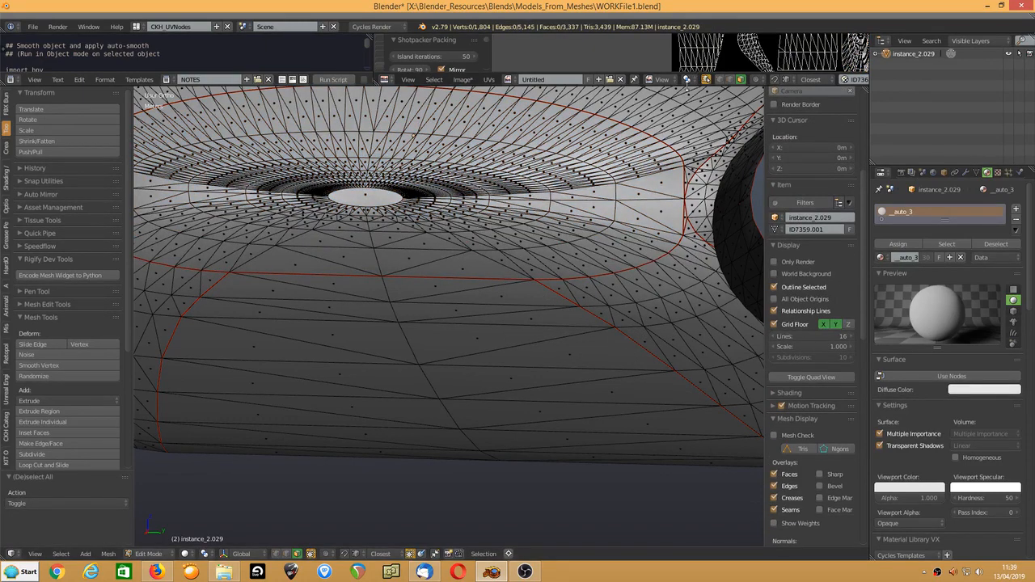
Step: Convert the triangles of the two seam-bounded curved strips flanking the flat front panel to quads
{"action": "mouse_move", "coordinate": [686, 88]}
{"action": "left_mouse_down"}
{"action": "mouse_move", "coordinate": [681, 380]}
{"action": "mouse_move", "coordinate": [668, 84]}
{"action": "left_mouse_up"}
{"action": "scroll", "coordinate": [513, 308], "scroll_direction": "down", "scroll_amount": 8}
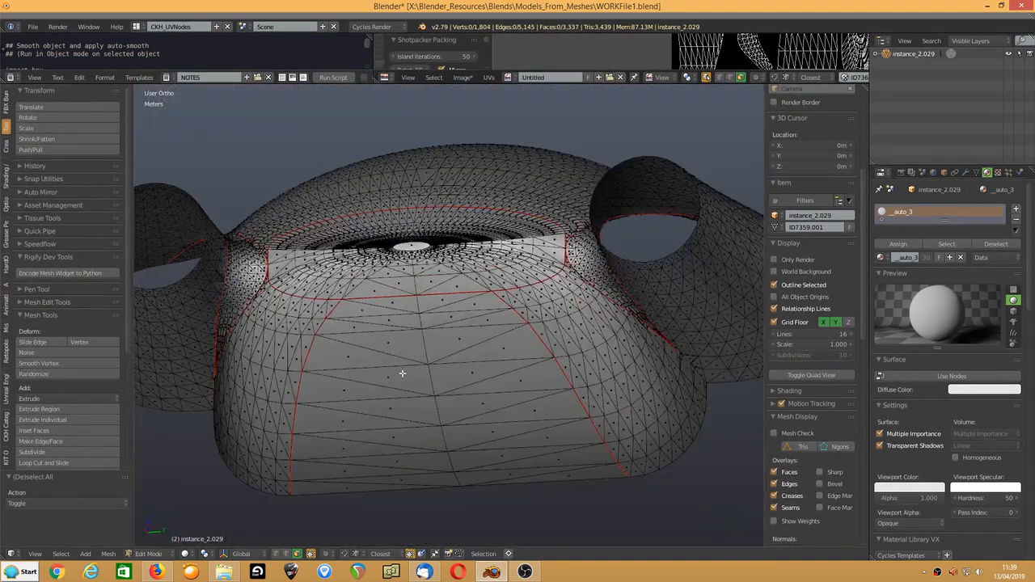
{"action": "middle_click_drag", "start_coordinate": [402, 373], "coordinate": [404, 340], "text": "shift"}
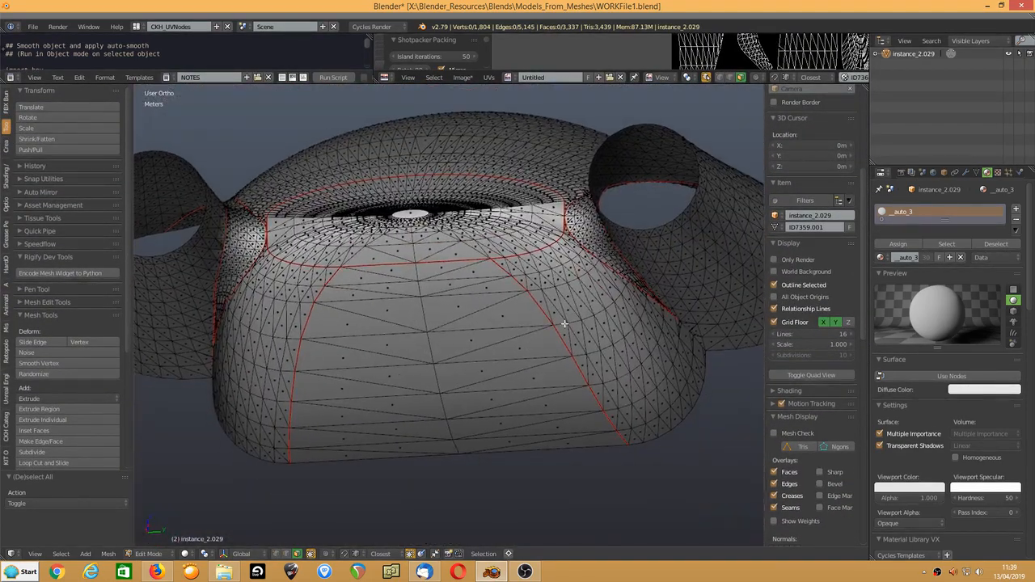
{"action": "key", "text": "l"}
{"action": "key", "text": "l"}
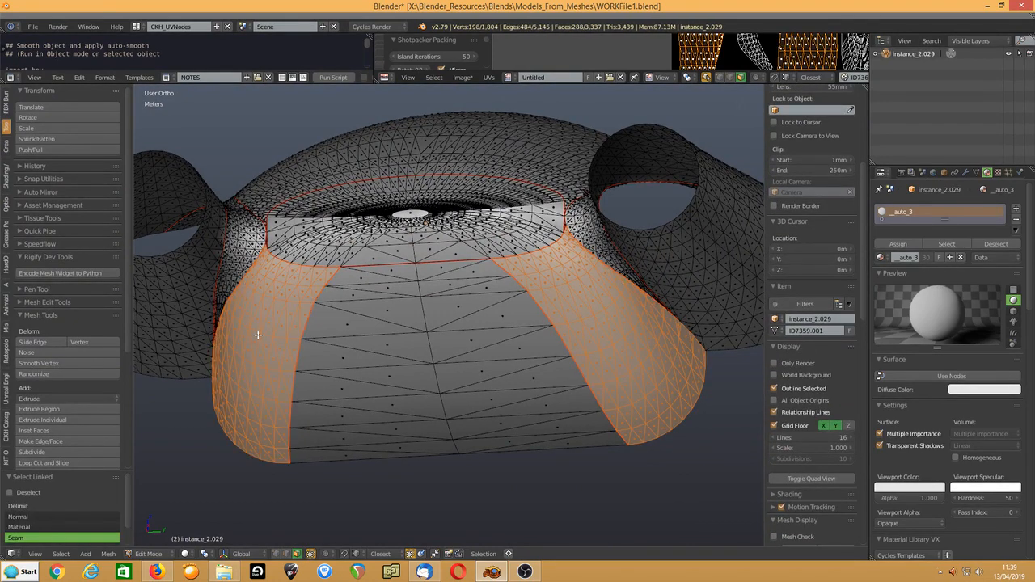
{"action": "key", "text": "alt+j"}
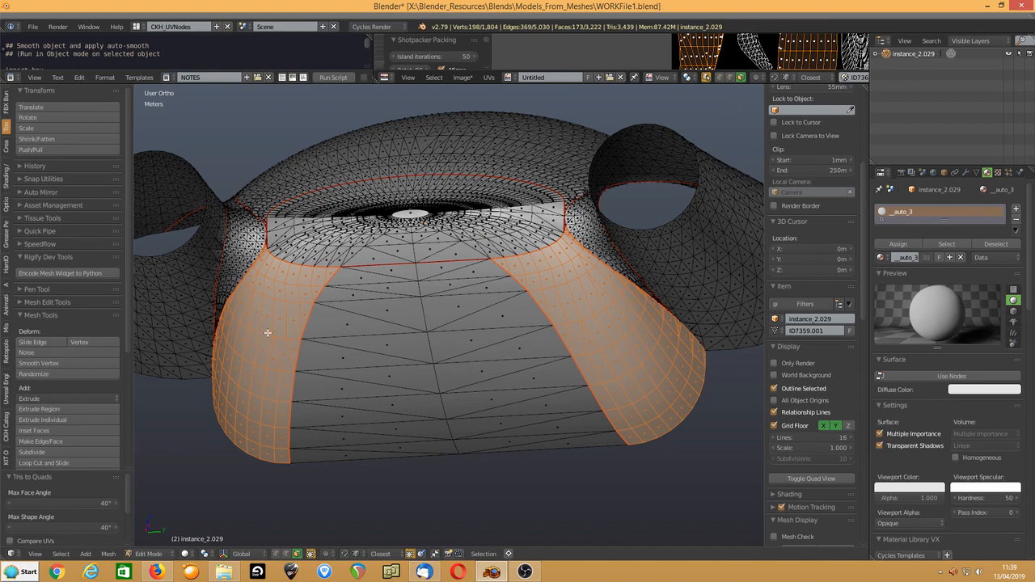
Step: Convert the triangles of the flat front panel between the two curved strips to quads
{"action": "middle_click_drag", "start_coordinate": [378, 337], "coordinate": [525, 263]}
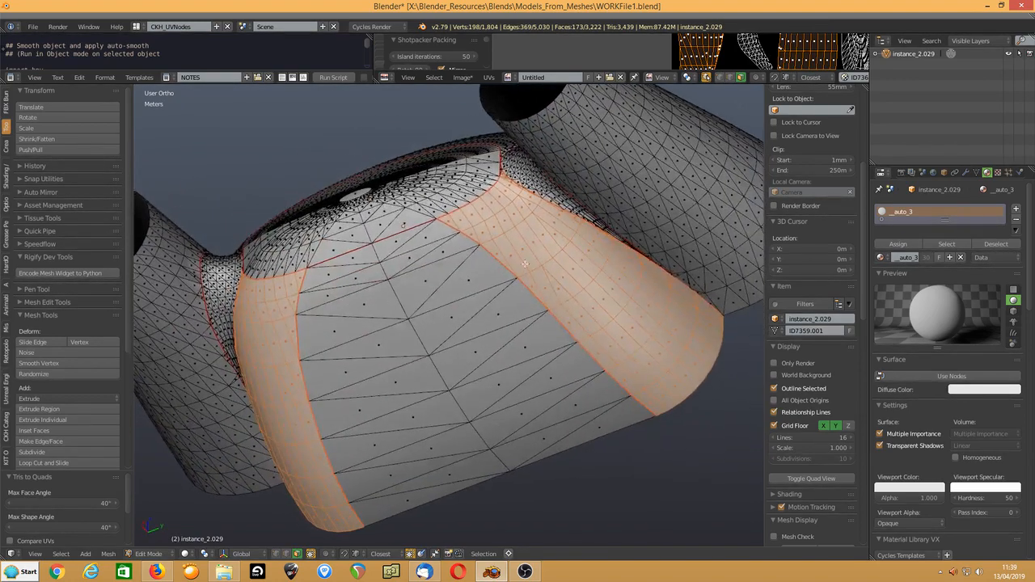
{"action": "right_click", "coordinate": [386, 309]}
{"action": "key", "text": "l"}
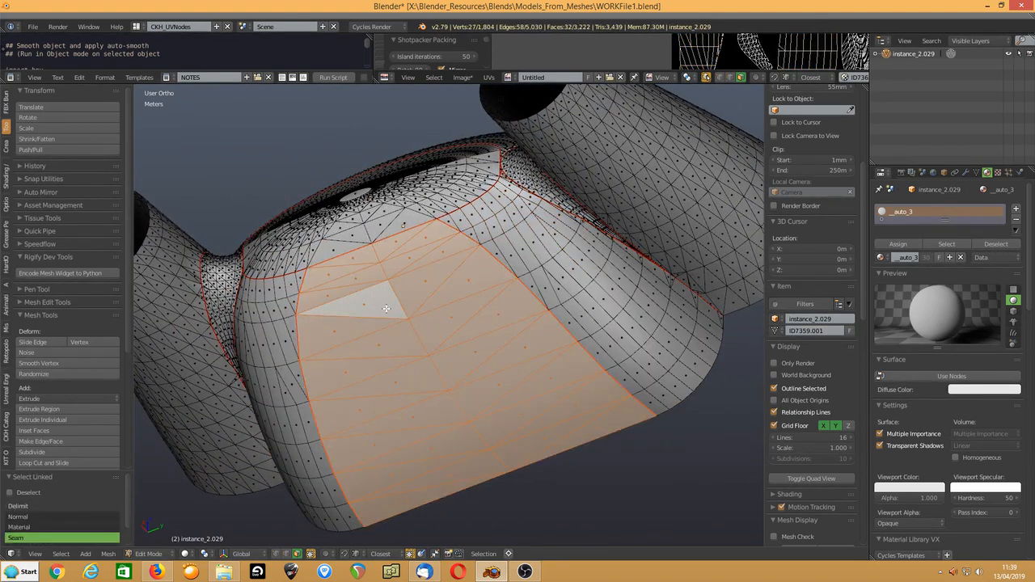
{"action": "key", "text": "alt+j"}
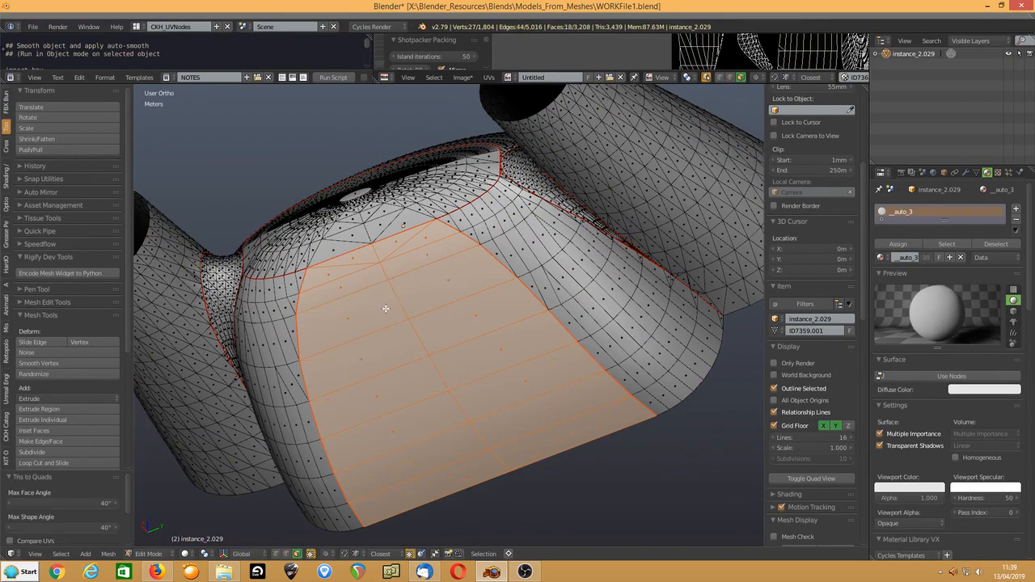
Step: Convert the triangles of the seam-bounded recessed disc area above the front panel to quads
{"action": "right_click", "coordinate": [553, 280]}
{"action": "middle_click_drag", "start_coordinate": [553, 280], "coordinate": [527, 242]}
{"action": "key", "text": "l"}
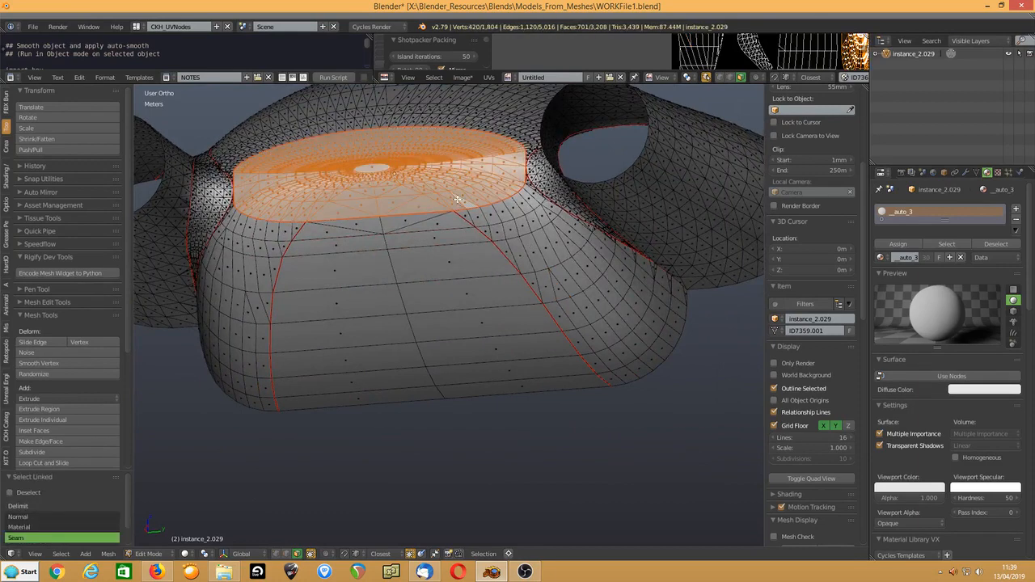
{"action": "key", "text": "alt+j"}
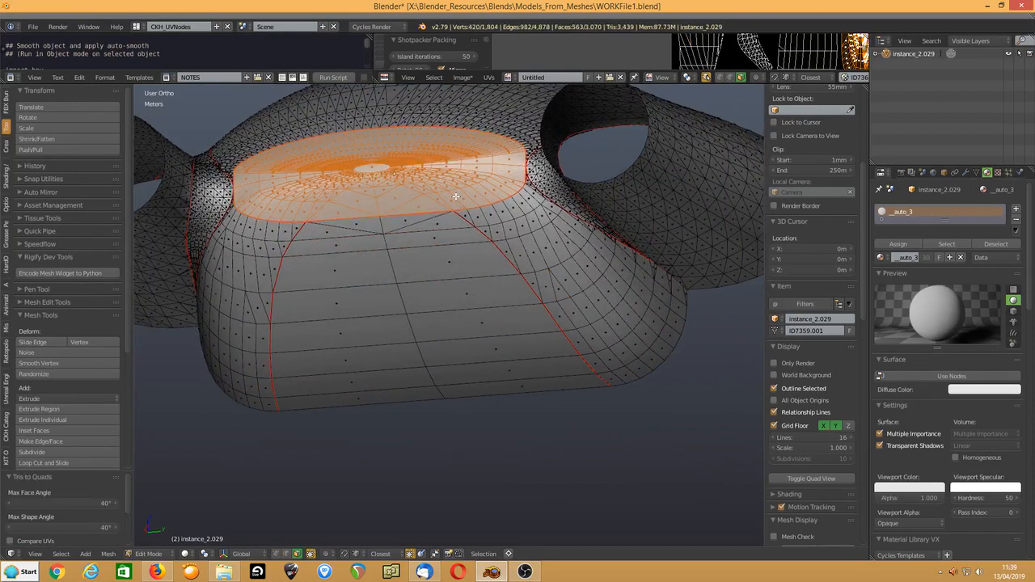
Step: In vertex mode with nothing selected, knife a new edge line beside the front panel's right-hand seam, across the curved strip into the disc area
{"action": "scroll", "coordinate": [478, 237], "scroll_direction": "up", "scroll_amount": 5}
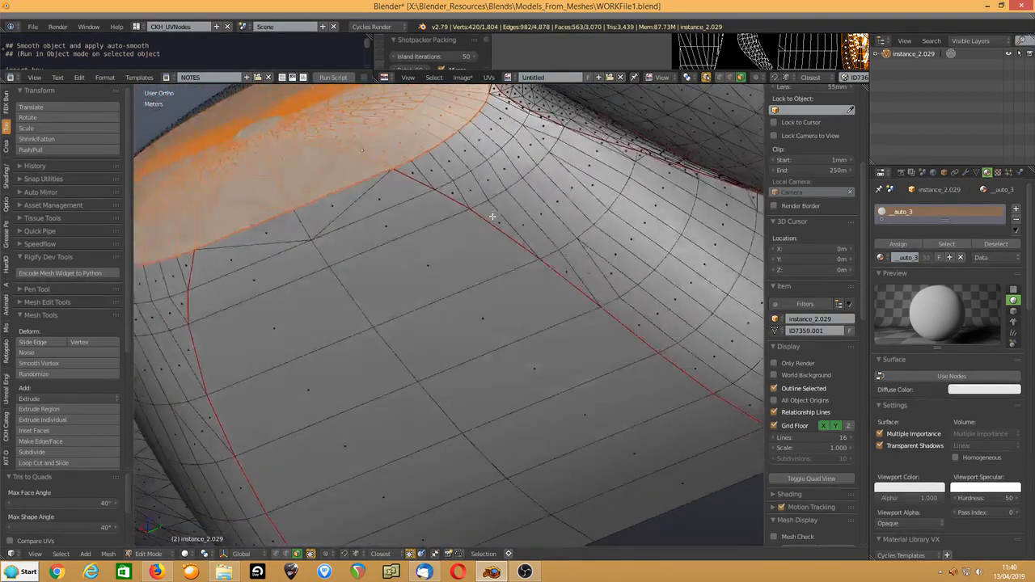
{"action": "middle_click_drag", "start_coordinate": [492, 217], "coordinate": [502, 225]}
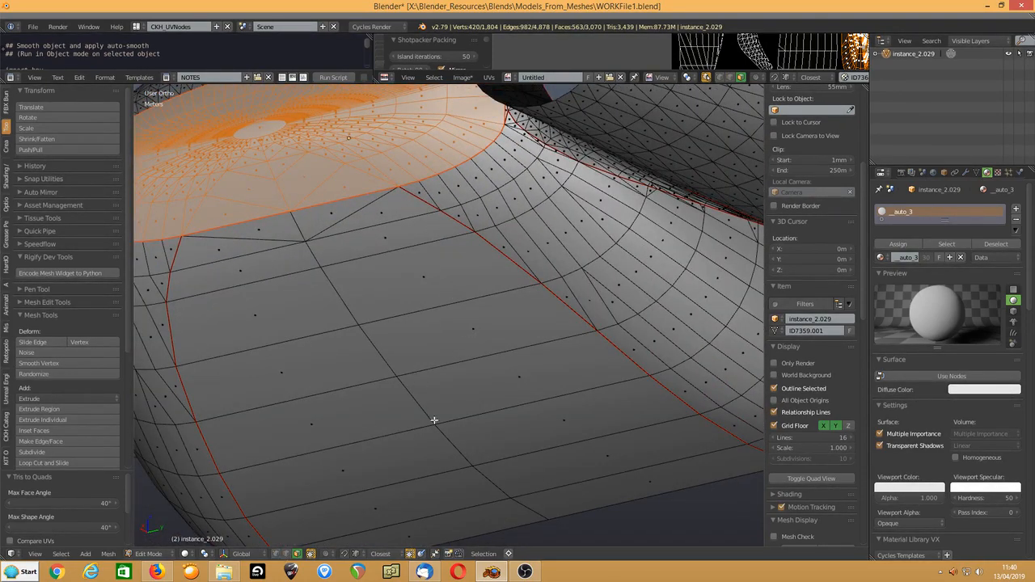
{"action": "left_click", "coordinate": [277, 555]}
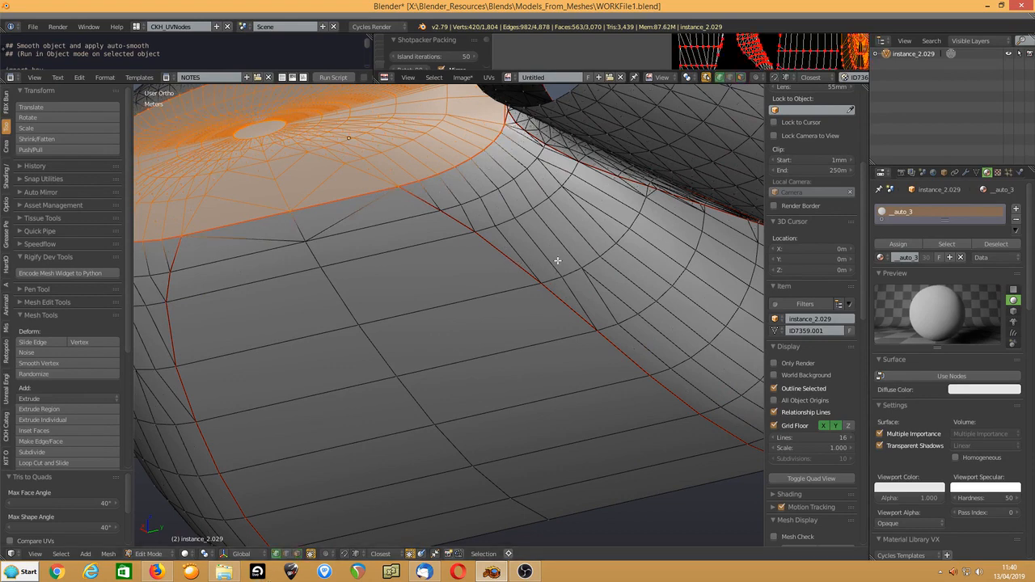
{"action": "key", "text": "a"}
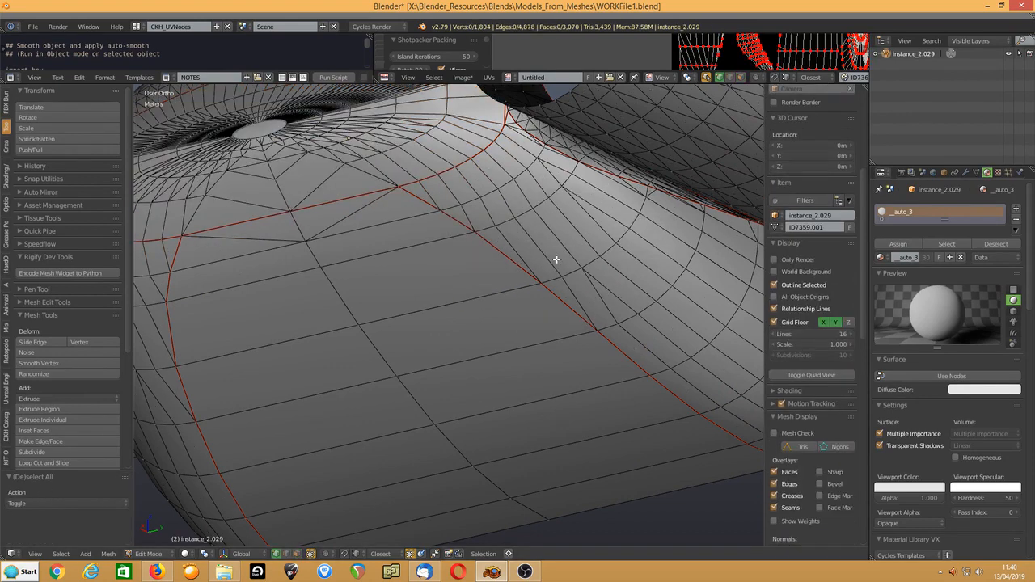
{"action": "key", "text": "k"}
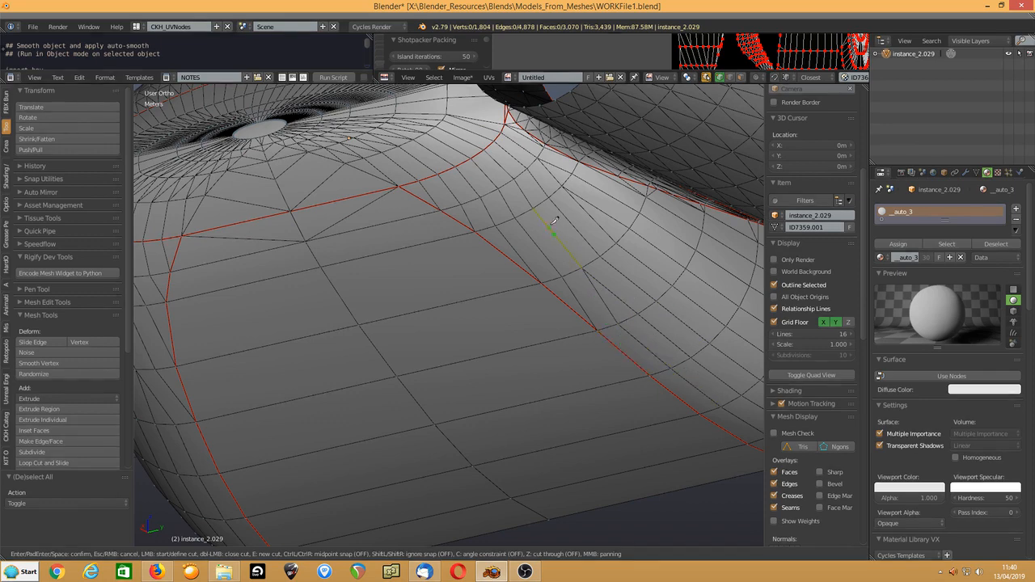
{"action": "left_click", "coordinate": [619, 317]}
{"action": "left_click", "coordinate": [497, 220]}
{"action": "left_click", "coordinate": [464, 198]}
{"action": "left_click", "coordinate": [422, 174]}
{"action": "left_click", "coordinate": [364, 154]}
{"action": "key", "text": "Return"}
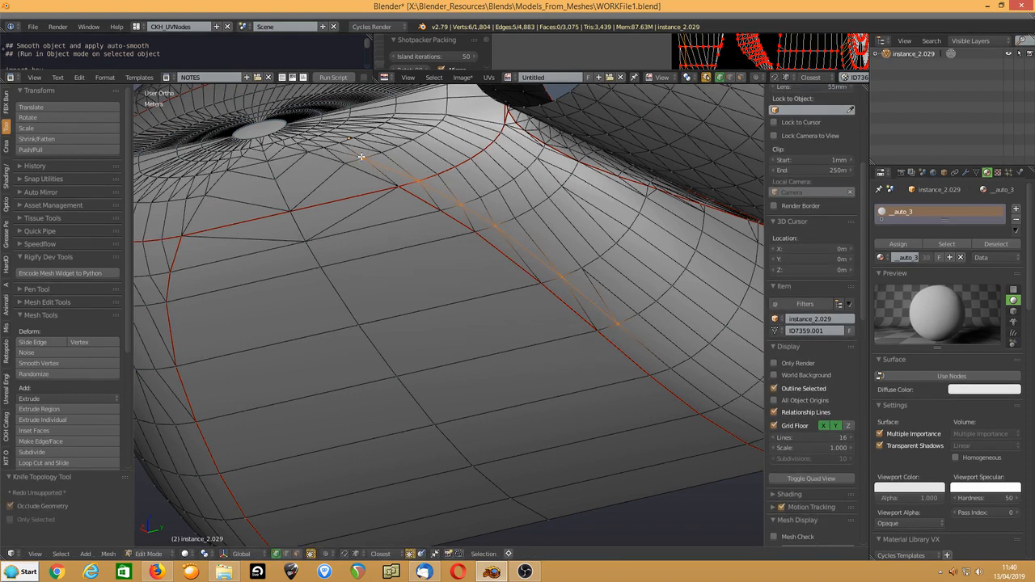
Step: Knife a second edge line alongside the first, from the disc area across its seam down the curved strip
{"action": "key", "text": "k"}
{"action": "left_click", "coordinate": [386, 150]}
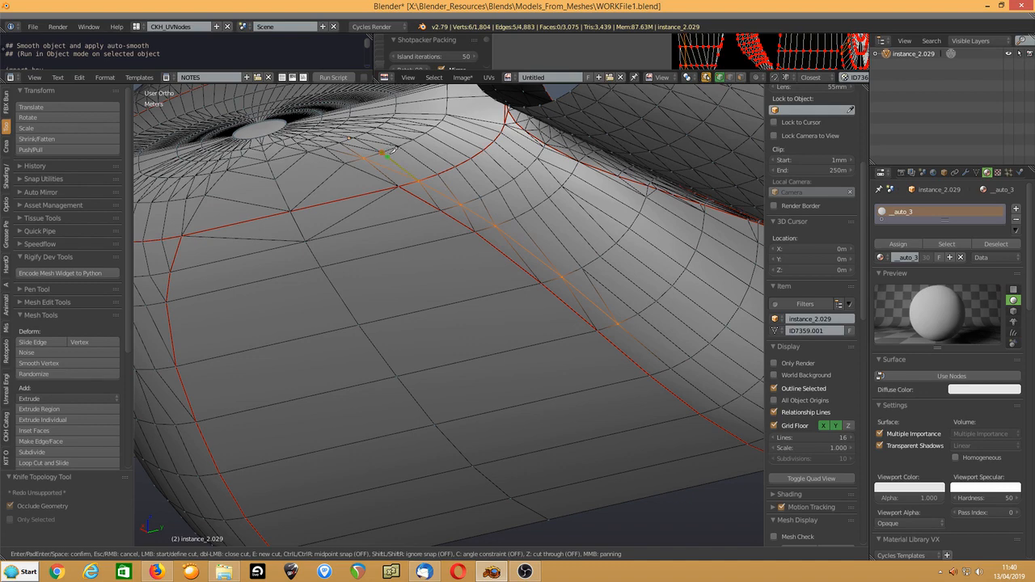
{"action": "left_click", "coordinate": [442, 172]}
{"action": "left_click", "coordinate": [481, 197]}
{"action": "left_click", "coordinate": [516, 218]}
{"action": "left_click", "coordinate": [581, 269]}
{"action": "key", "text": "Return"}
Step: Knife two further parallel edge lines up the curved strip, each running across the disc seam into the disc area
{"action": "key", "text": "k"}
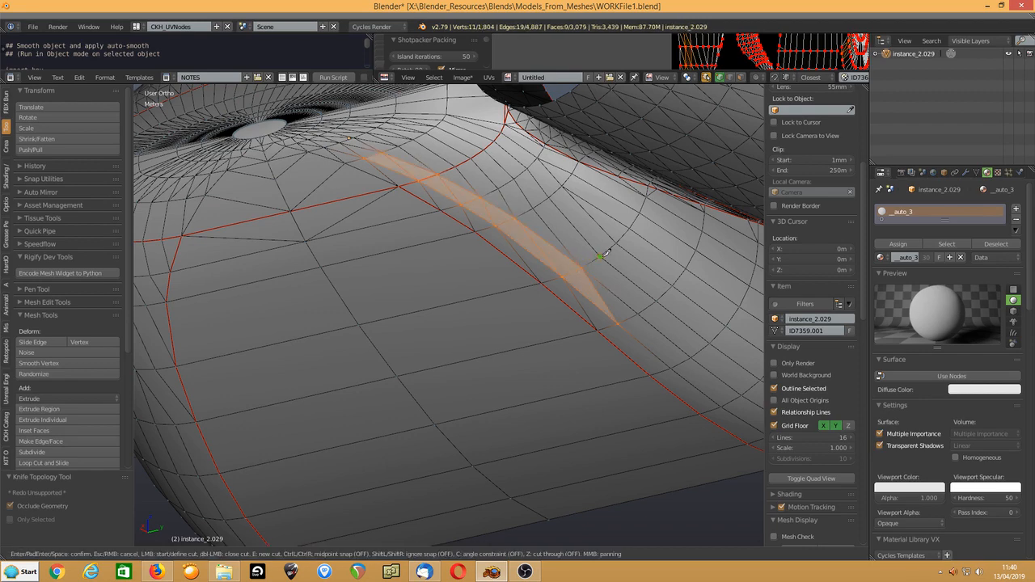
{"action": "left_click", "coordinate": [533, 209]}
{"action": "left_click", "coordinate": [456, 166]}
{"action": "left_click", "coordinate": [400, 145]}
{"action": "key", "text": "Return"}
{"action": "key", "text": "k"}
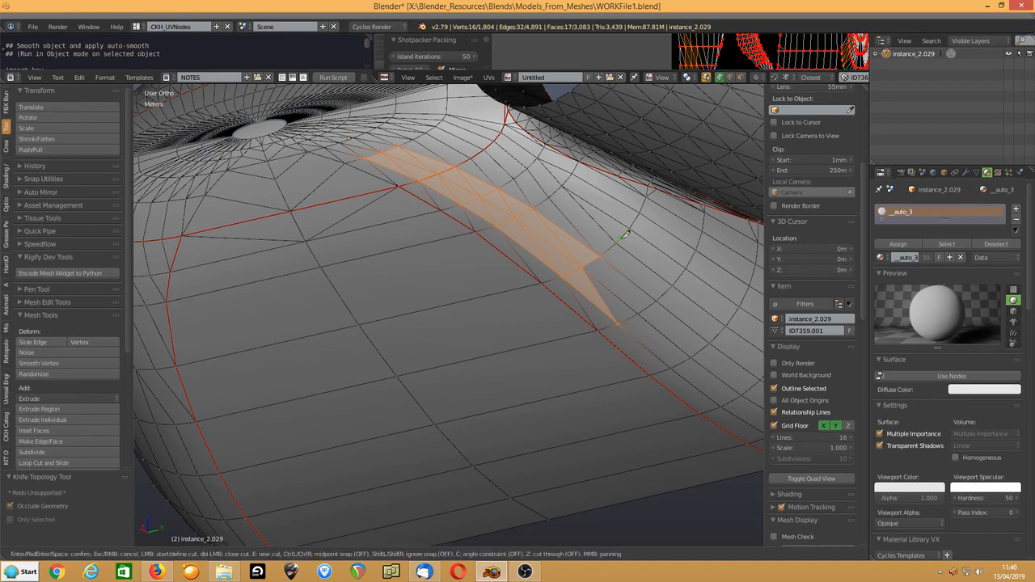
{"action": "left_click", "coordinate": [618, 241]}
{"action": "left_click", "coordinate": [548, 198]}
{"action": "left_click", "coordinate": [414, 140]}
{"action": "key", "text": "Return"}
Step: Knife three more edge lines between the curved strip and the disc area, working towards the corner where the seams meet
{"action": "key", "text": "k"}
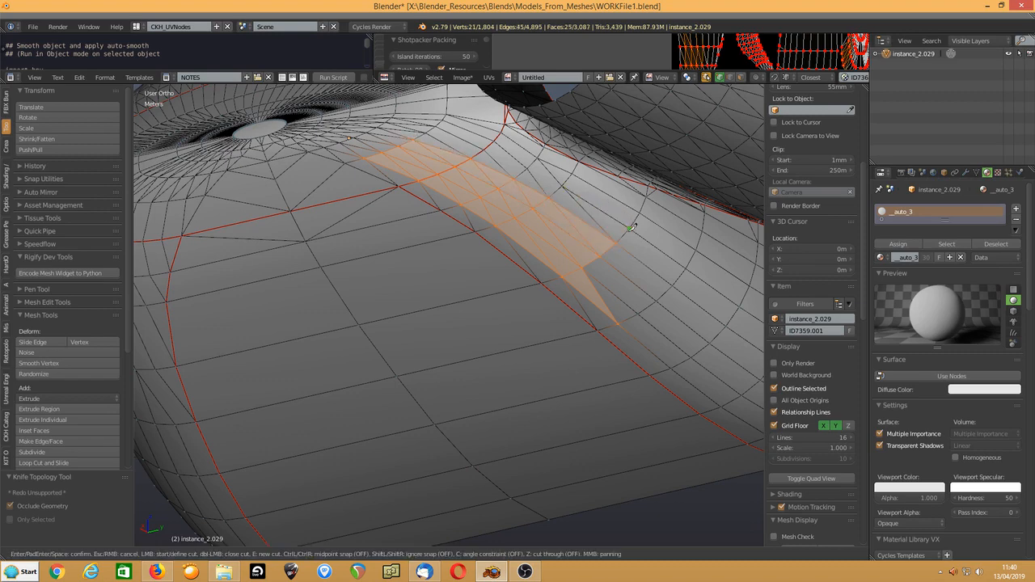
{"action": "left_click", "coordinate": [527, 169]}
{"action": "left_click", "coordinate": [485, 150]}
{"action": "key", "text": "Return"}
{"action": "key", "text": "k"}
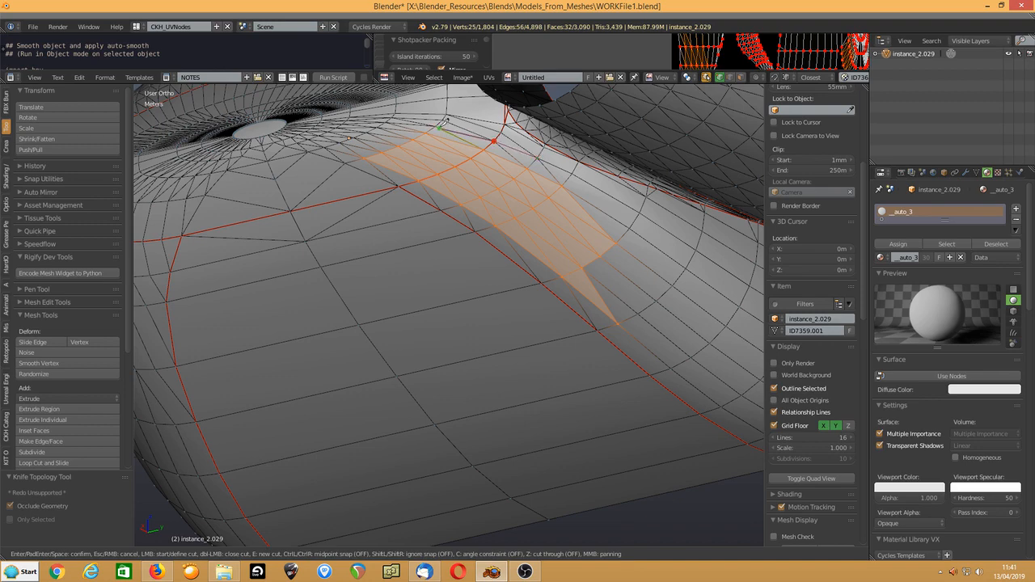
{"action": "key", "text": "Return"}
{"action": "key", "text": "k"}
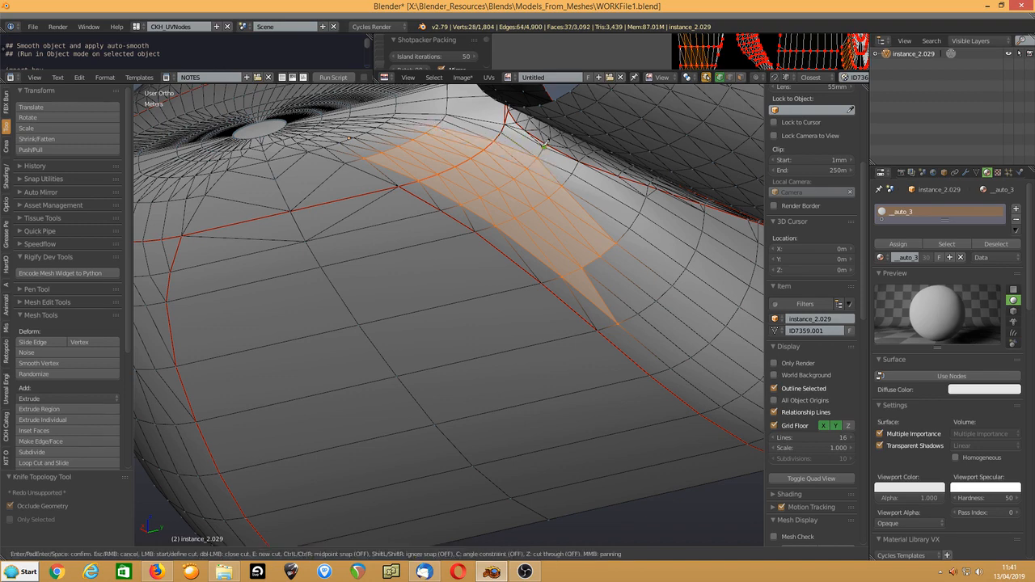
{"action": "left_click", "coordinate": [500, 131]}
{"action": "left_click", "coordinate": [445, 119]}
{"action": "key", "text": "Return"}
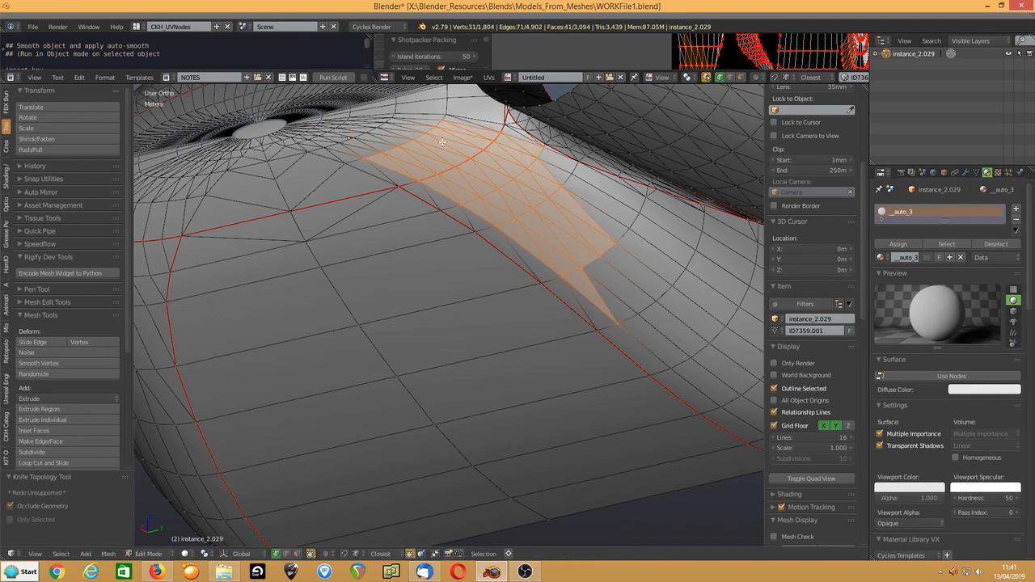
Step: Switch to edge selection and start the Screencast Keys display with text size 33 and mouse size 49
{"action": "left_click", "coordinate": [287, 554]}
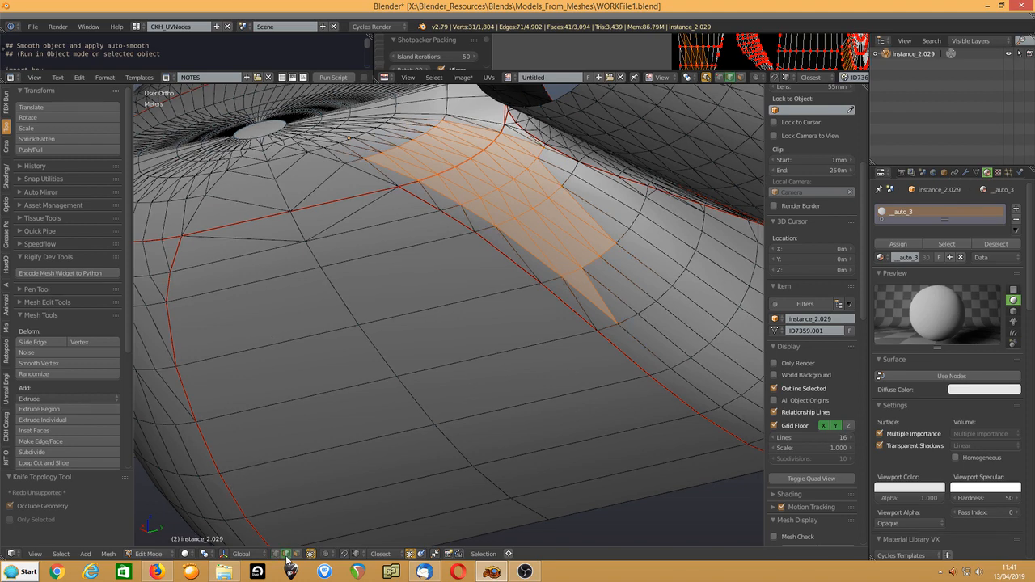
{"action": "scroll", "coordinate": [812, 432], "scroll_direction": "down", "scroll_amount": 12}
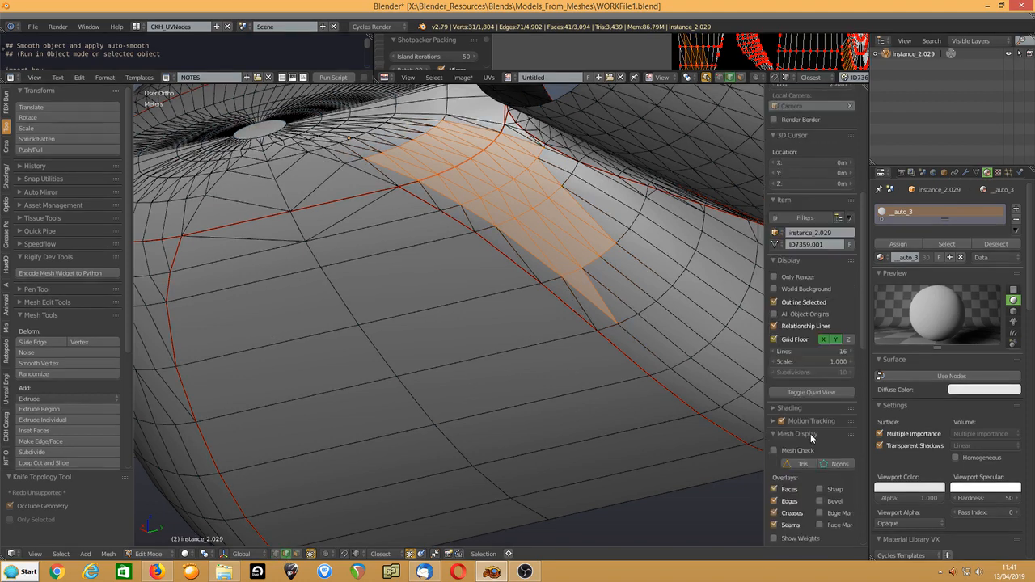
{"action": "left_click", "coordinate": [807, 383]}
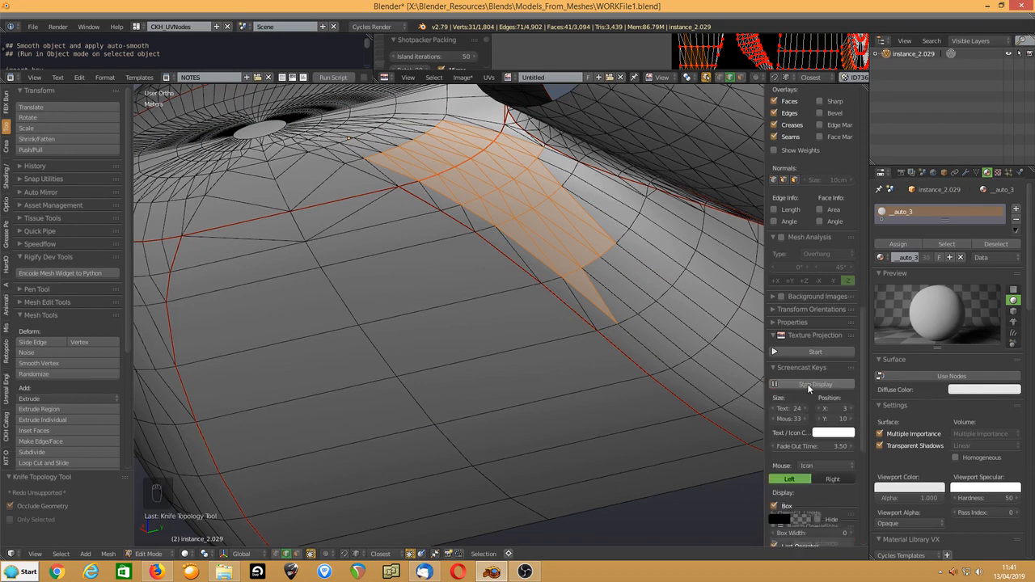
{"action": "mouse_move", "coordinate": [788, 409]}
{"action": "left_mouse_down"}
{"action": "mouse_move", "coordinate": [799, 408]}
{"action": "mouse_move", "coordinate": [788, 418]}
{"action": "mouse_move", "coordinate": [804, 418]}
{"action": "left_mouse_up"}
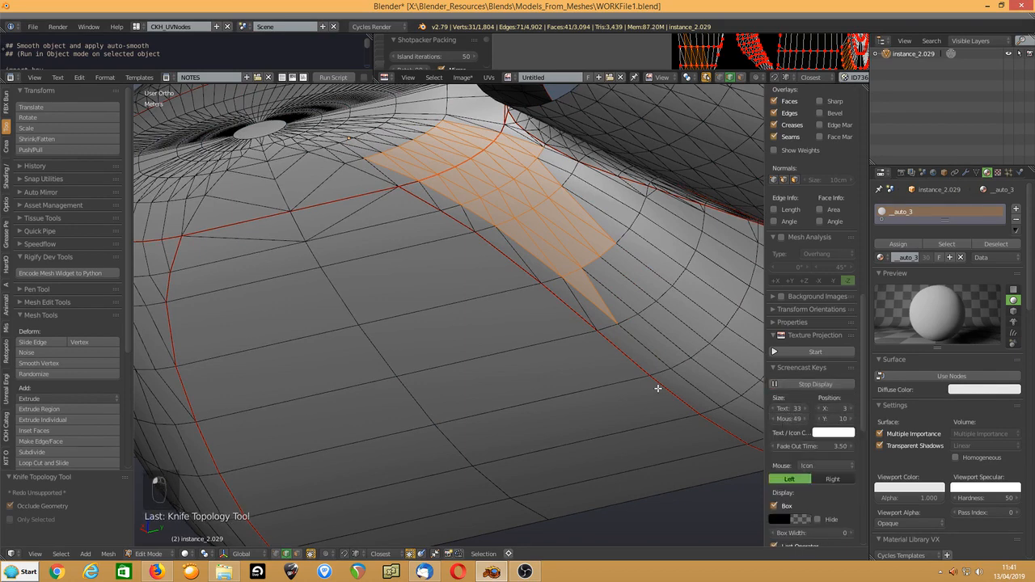
Step: Dissolve the old diagonal edge path running from the front panel's right-hand seam up through the new cuts
{"action": "left_click", "coordinate": [576, 301]}
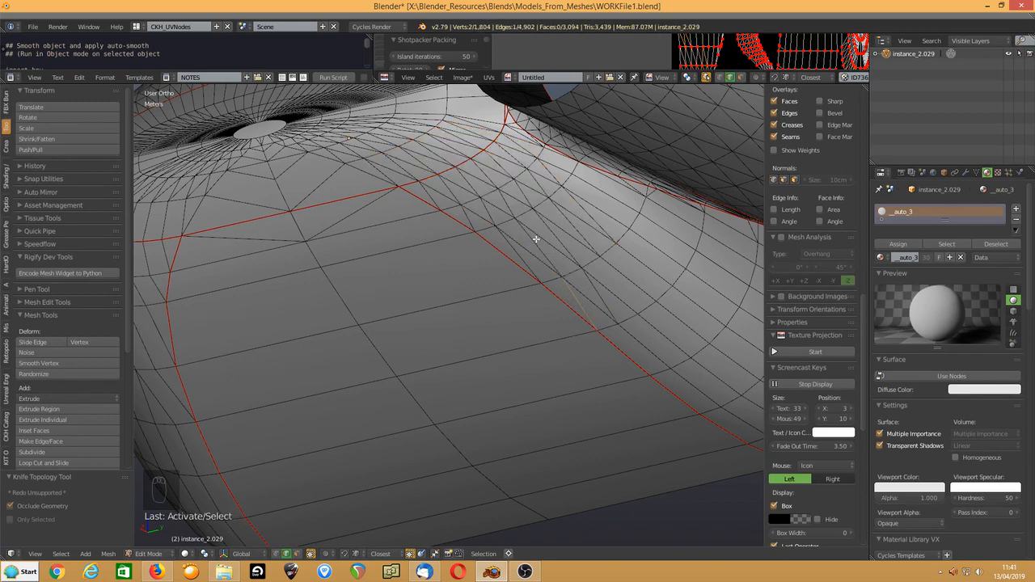
{"action": "left_click", "coordinate": [482, 170], "text": "ctrl"}
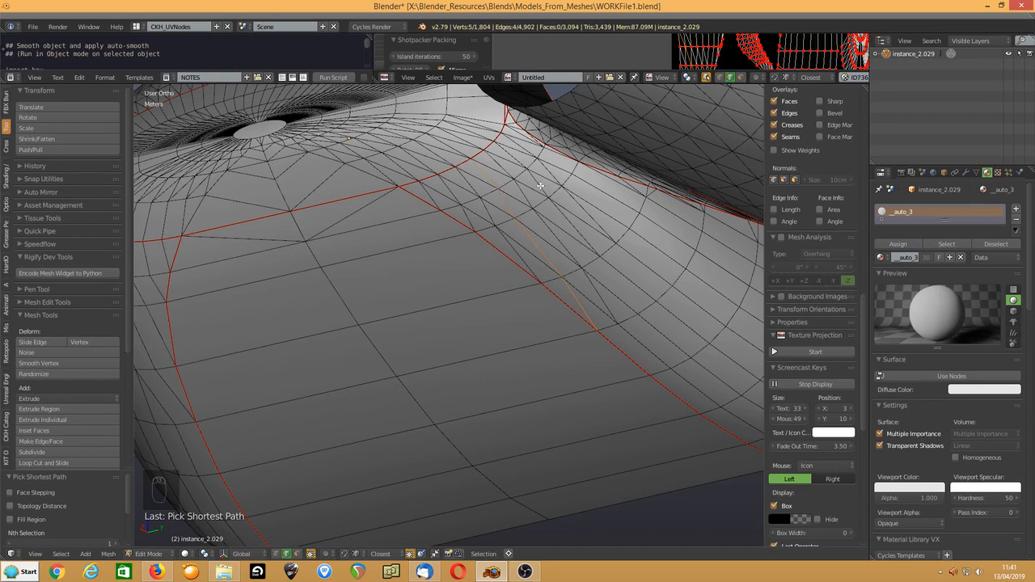
{"action": "key", "text": "ctrl+x"}
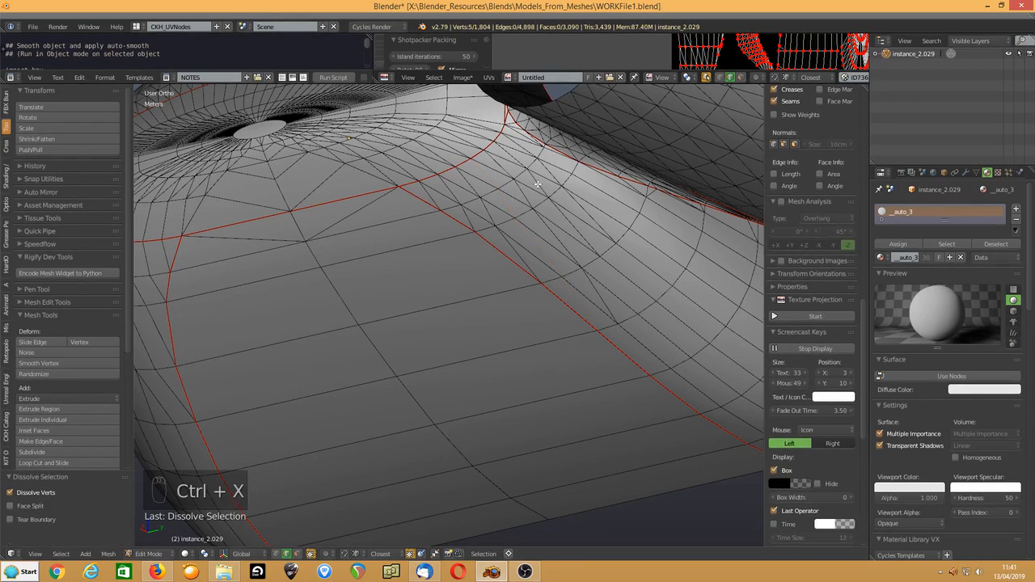
Step: Dissolve the next diagonal edge path running from the front panel's right-hand seam across the disc seam
{"action": "right_click", "coordinate": [519, 254]}
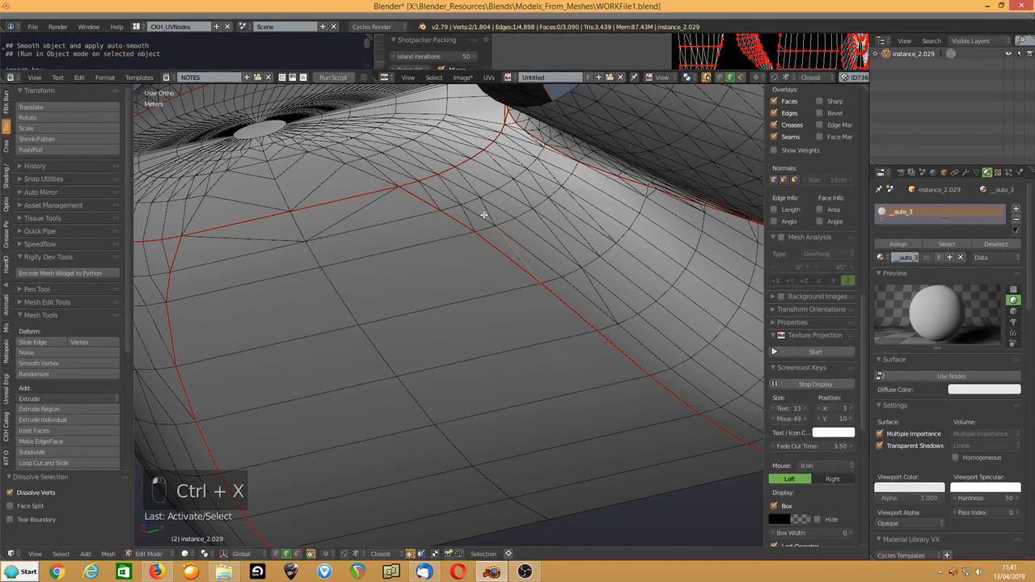
{"action": "right_click", "coordinate": [465, 176], "text": "ctrl"}
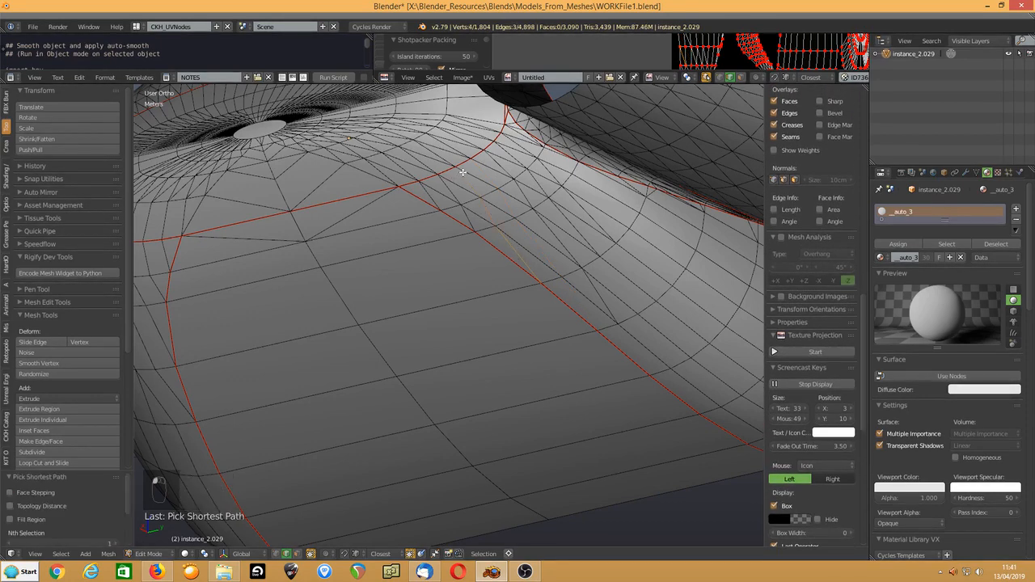
{"action": "right_click", "coordinate": [442, 154], "text": "ctrl"}
{"action": "key", "text": "ctrl+x"}
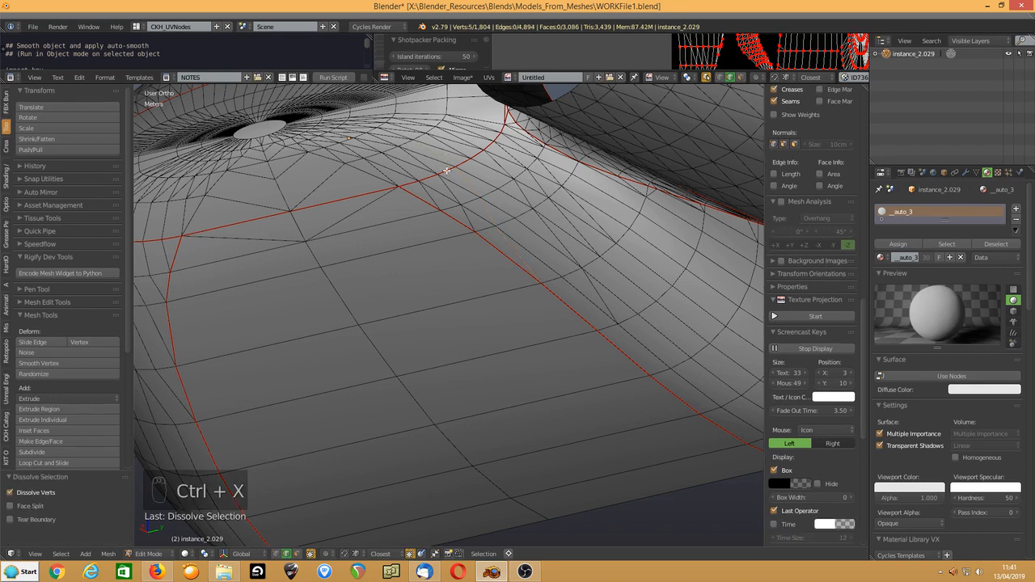
Step: Dissolve the remaining diagonal edges along the new knife cuts on the curved strip and across the disc seam into the disc area
{"action": "right_click", "coordinate": [469, 217]}
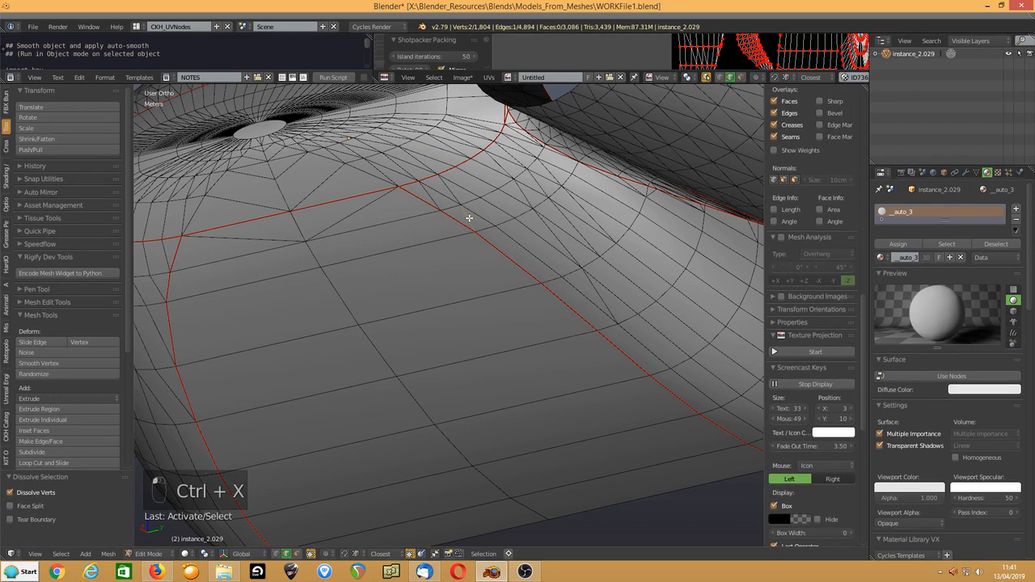
{"action": "right_click", "coordinate": [415, 157], "text": "ctrl"}
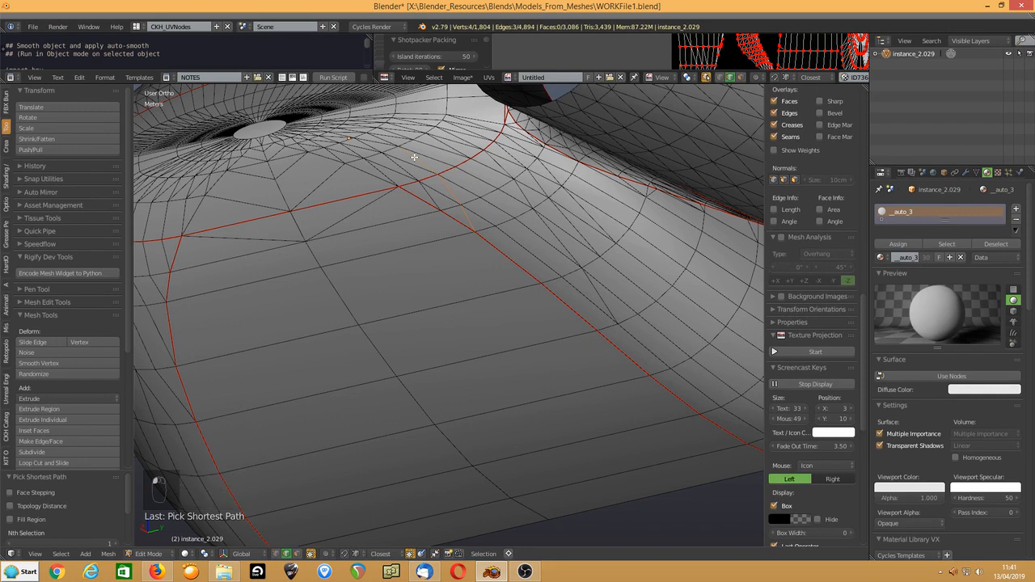
{"action": "right_click", "coordinate": [426, 192], "text": "shift"}
{"action": "right_click", "coordinate": [364, 142], "text": "ctrl"}
{"action": "right_click", "coordinate": [380, 138], "text": "shift"}
{"action": "right_click", "coordinate": [357, 153], "text": "shift"}
{"action": "right_click", "coordinate": [332, 154], "text": "shift"}
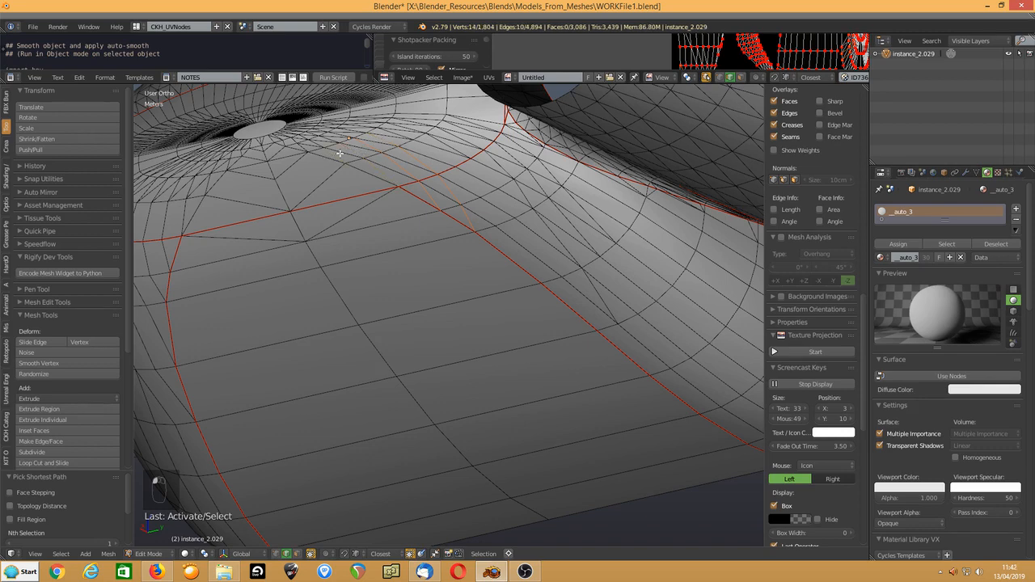
{"action": "right_click", "coordinate": [596, 299], "text": "shift"}
{"action": "right_click", "coordinate": [461, 138], "text": "ctrl"}
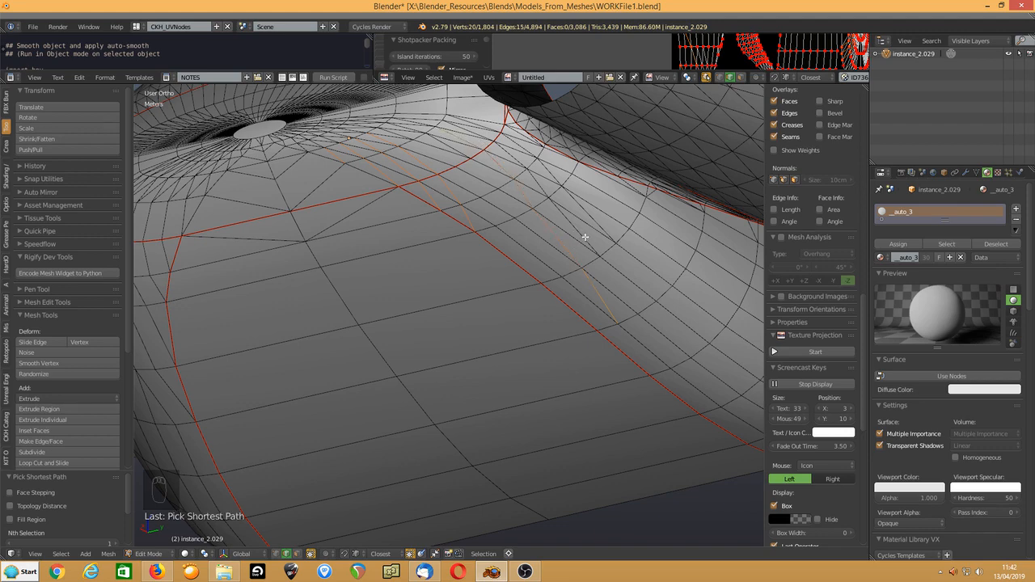
{"action": "right_click", "coordinate": [584, 234], "text": "shift"}
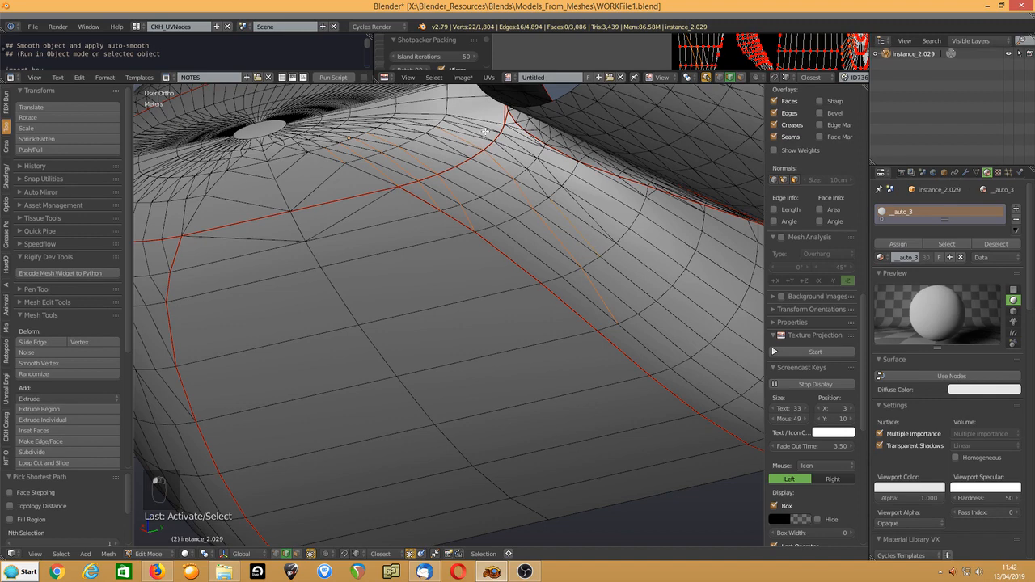
{"action": "right_click", "coordinate": [542, 182], "text": "ctrl"}
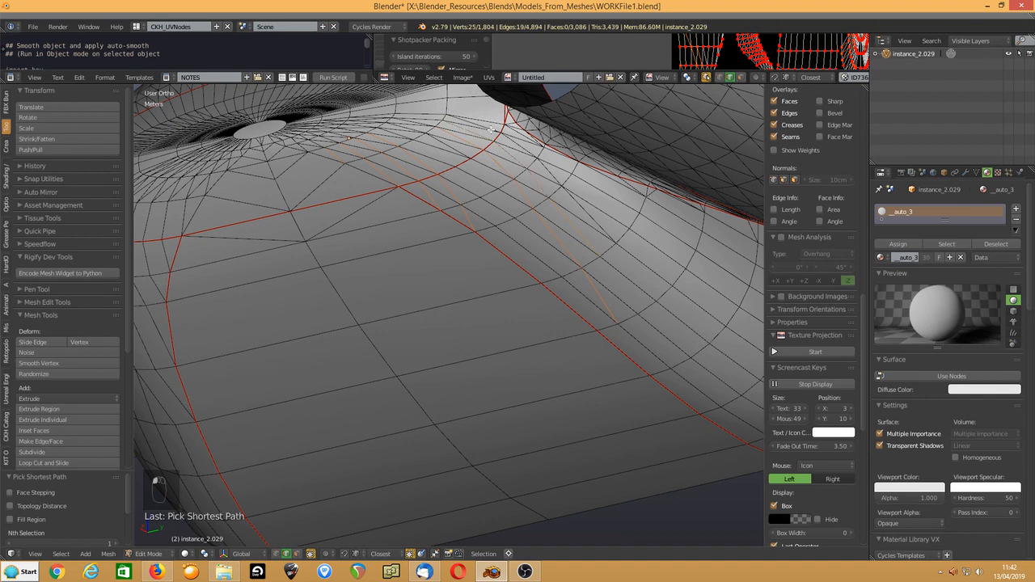
{"action": "right_click", "coordinate": [600, 220], "text": "shift"}
{"action": "right_click", "coordinate": [478, 121], "text": "ctrl"}
{"action": "key", "text": "ctrl+z"}
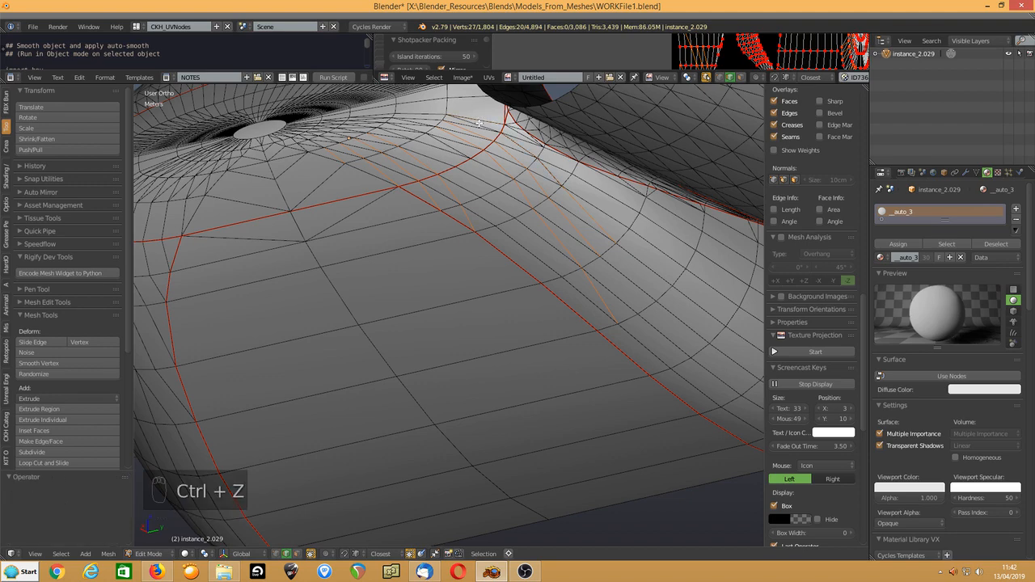
{"action": "right_click", "coordinate": [477, 123], "text": "ctrl"}
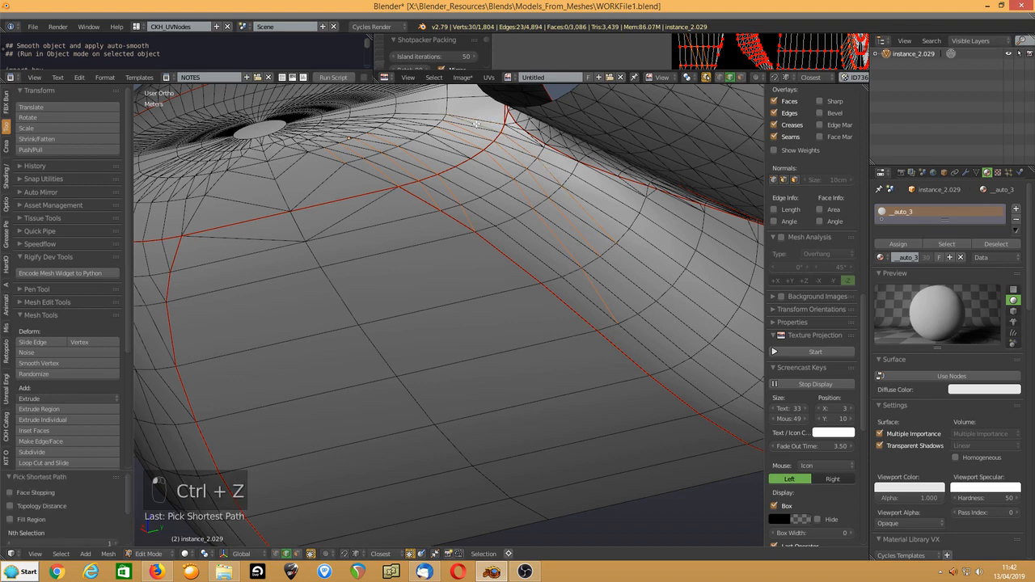
{"action": "key", "text": "ctrl+x"}
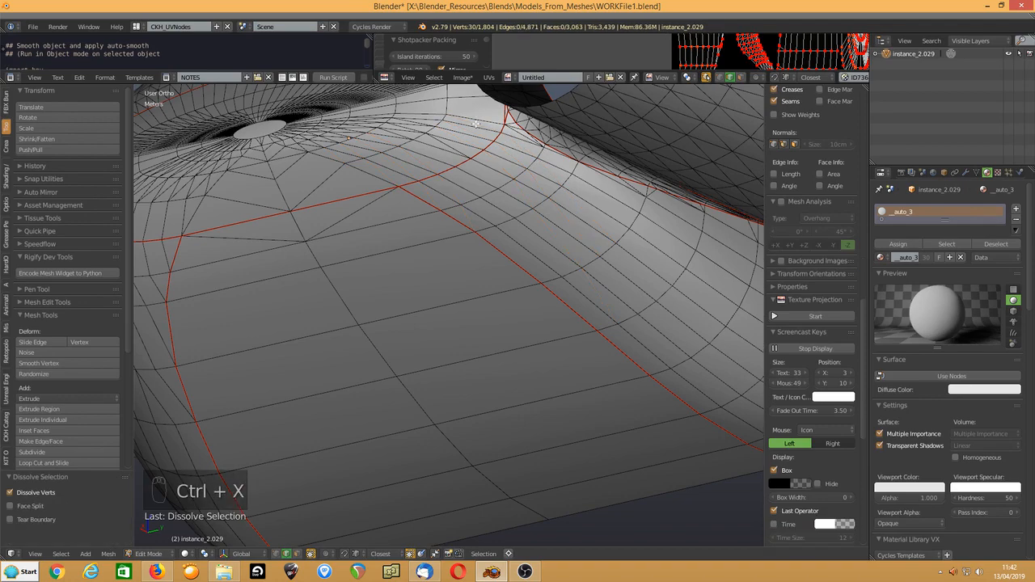
Step: Dissolve the leftover diagonal edges in the disc area, from the disc seam inward to the rings around the central disc
{"action": "right_click", "coordinate": [450, 146]}
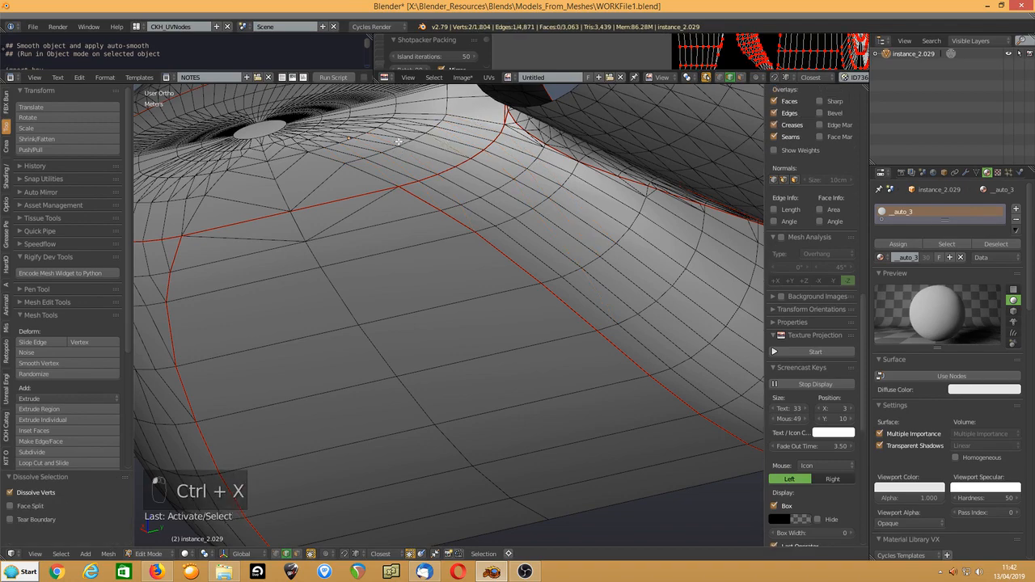
{"action": "middle_click_drag", "start_coordinate": [399, 142], "coordinate": [526, 321]}
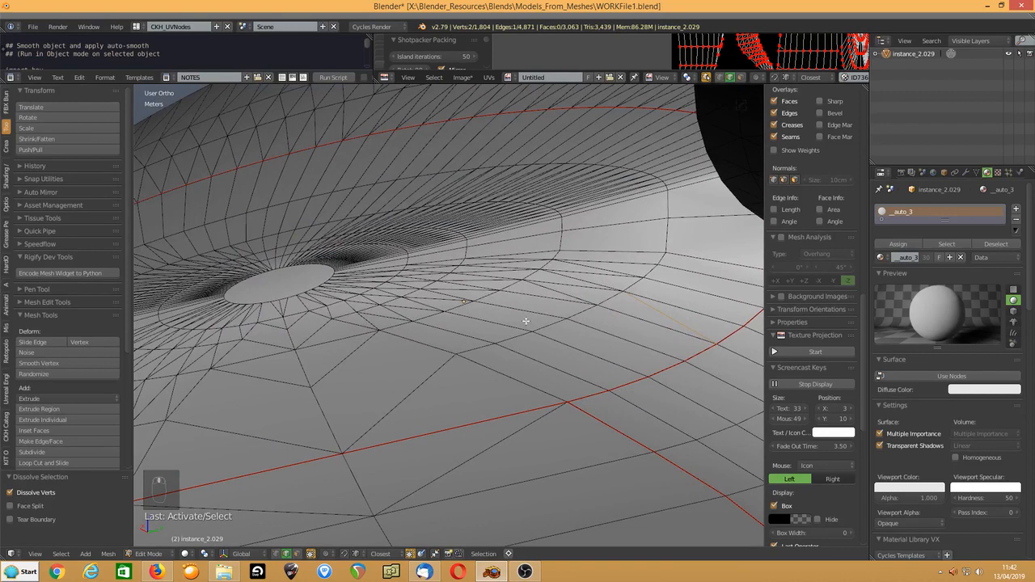
{"action": "right_click", "coordinate": [560, 288], "text": "shift"}
{"action": "right_click", "coordinate": [579, 280], "text": "shift"}
{"action": "right_click", "coordinate": [583, 266], "text": "shift"}
{"action": "right_click", "coordinate": [508, 261], "text": "shift"}
{"action": "right_click", "coordinate": [501, 270], "text": "shift"}
{"action": "right_click", "coordinate": [477, 272], "text": "shift"}
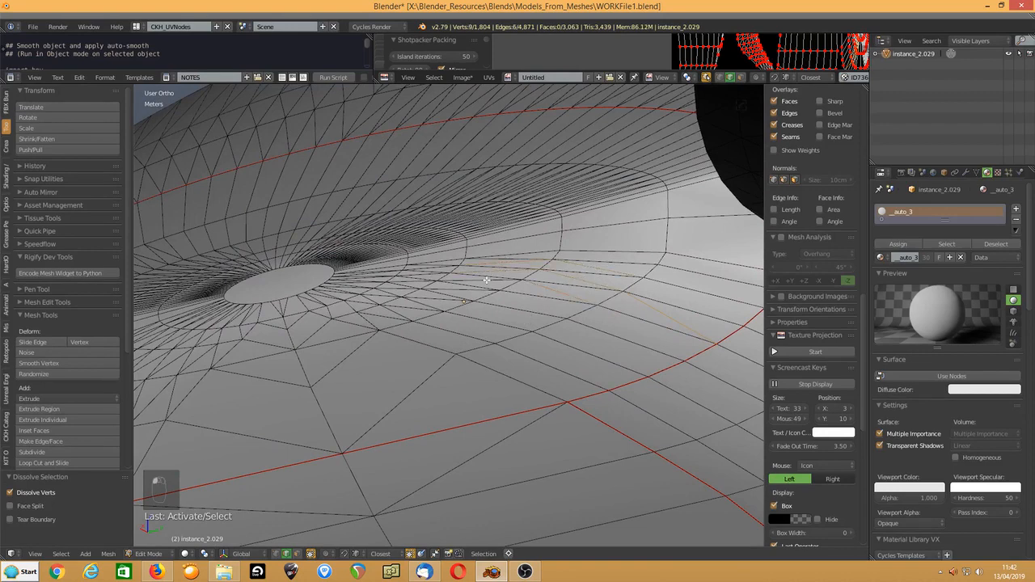
{"action": "right_click", "coordinate": [464, 290], "text": "shift"}
{"action": "right_click", "coordinate": [439, 299], "text": "shift"}
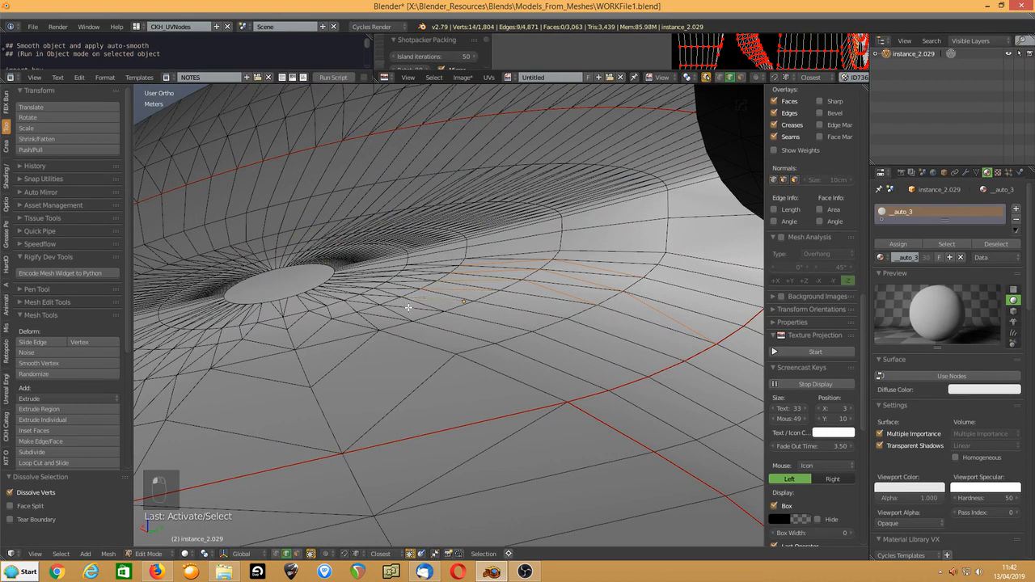
{"action": "right_click", "coordinate": [409, 308], "text": "shift"}
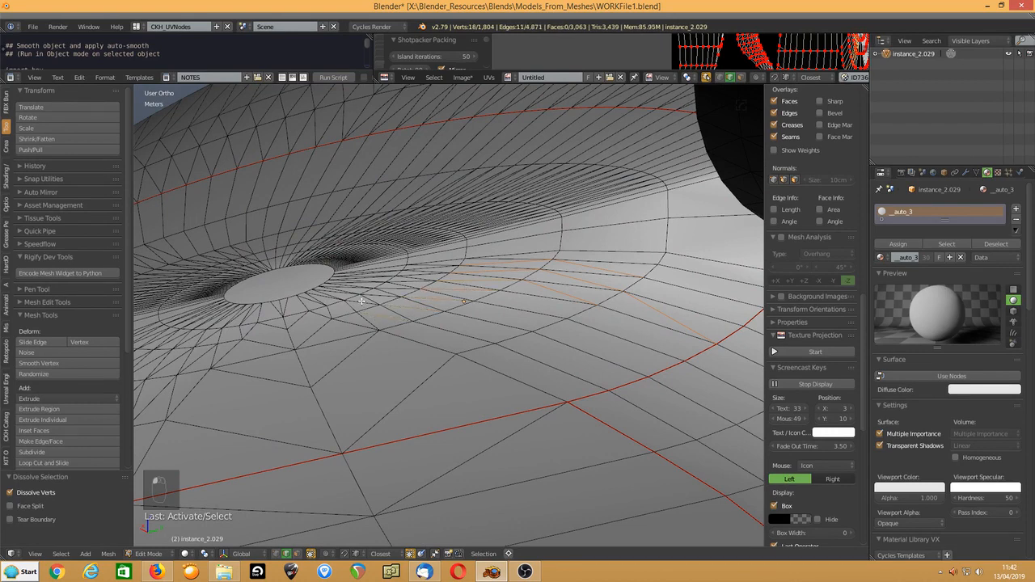
{"action": "left_click", "coordinate": [364, 300], "text": "shift"}
{"action": "left_click", "coordinate": [383, 293], "text": "shift"}
{"action": "left_click", "coordinate": [395, 288], "text": "shift"}
{"action": "left_click", "coordinate": [409, 280], "text": "shift"}
{"action": "left_click", "coordinate": [419, 273], "text": "shift"}
{"action": "left_click", "coordinate": [422, 269], "text": "shift"}
{"action": "key", "text": "ctrl+x"}
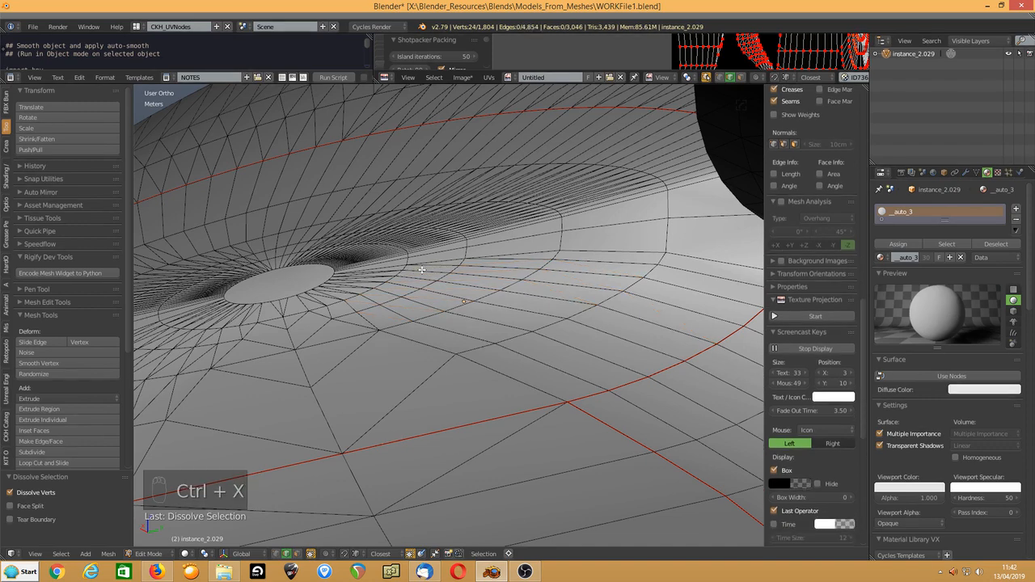
Step: Knife two short edge lines towards the central disc, continuing the rerouted edges through the inner rings
{"action": "key", "text": "k"}
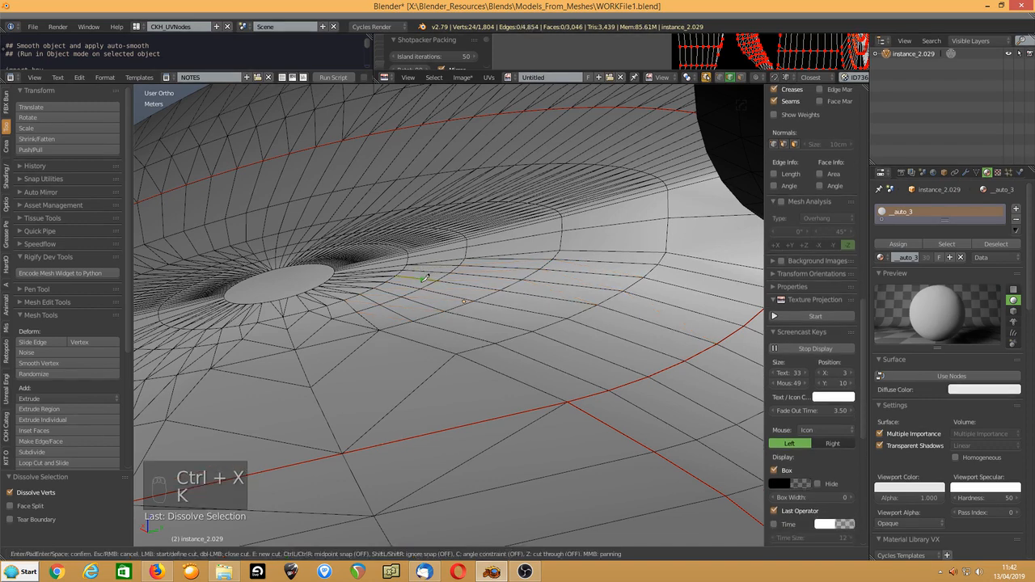
{"action": "left_click", "coordinate": [413, 321]}
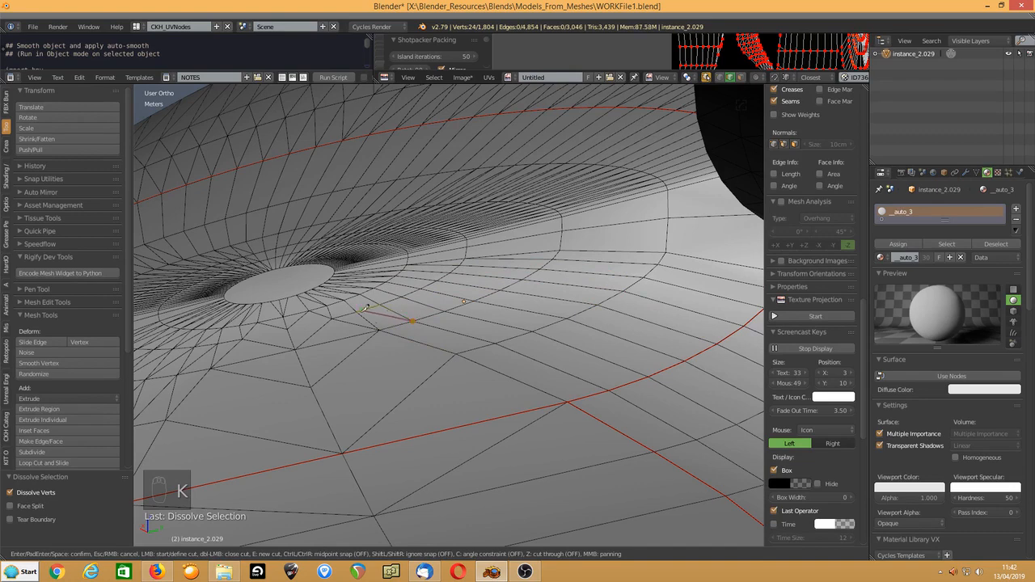
{"action": "left_click", "coordinate": [357, 311]}
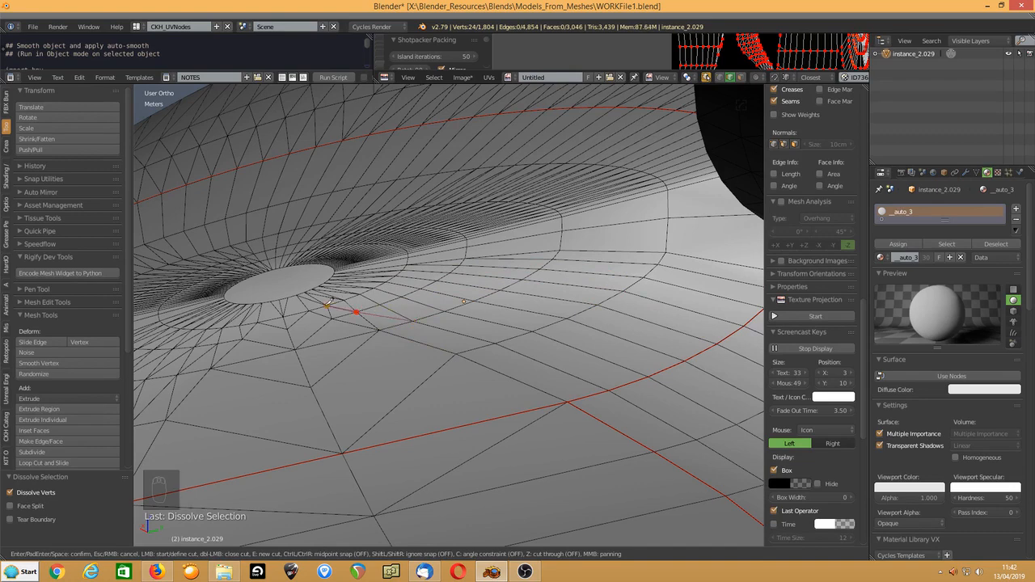
{"action": "key", "text": "Return"}
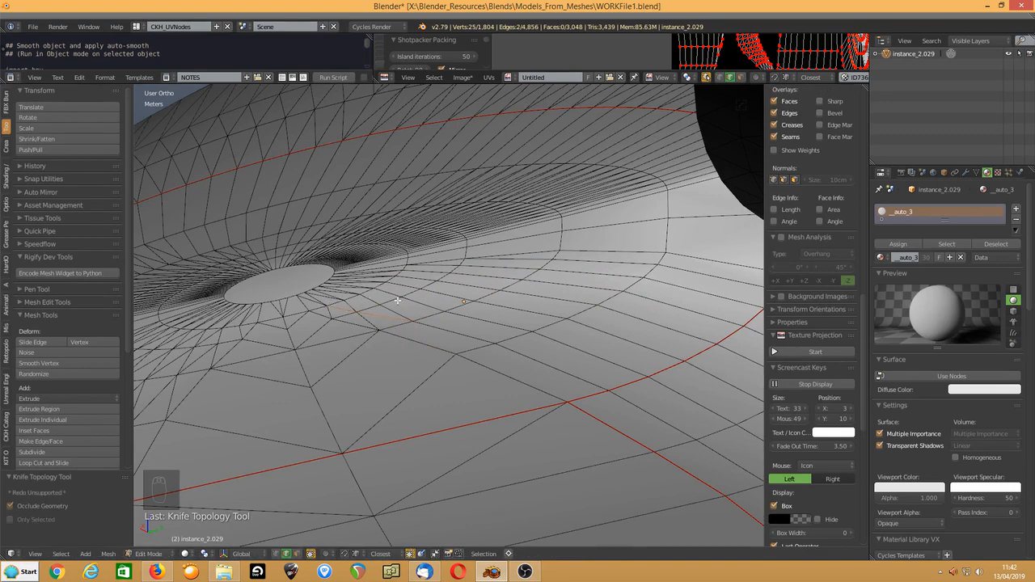
{"action": "key", "text": "k"}
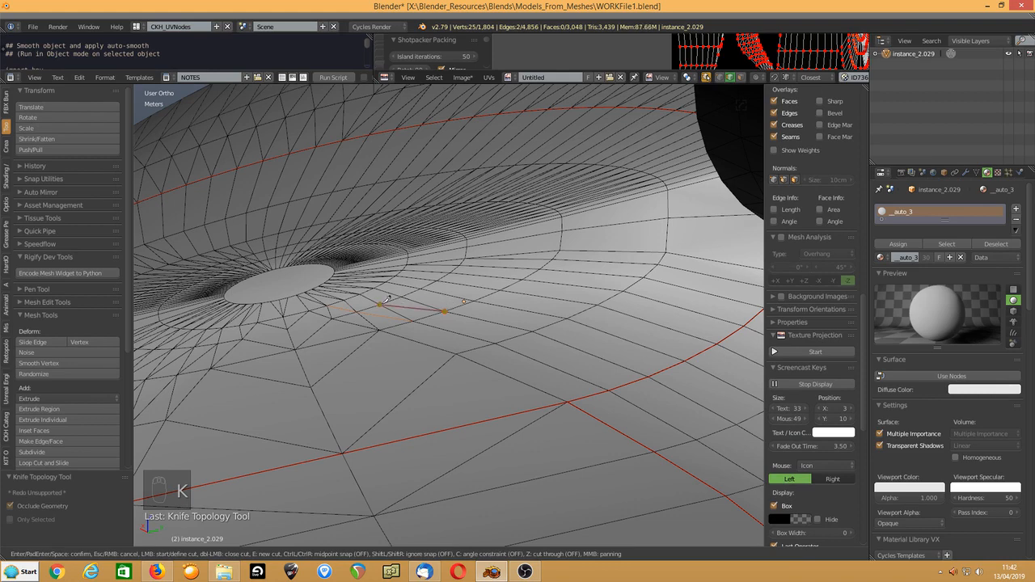
{"action": "left_click", "coordinate": [379, 305]}
{"action": "key", "text": "Return"}
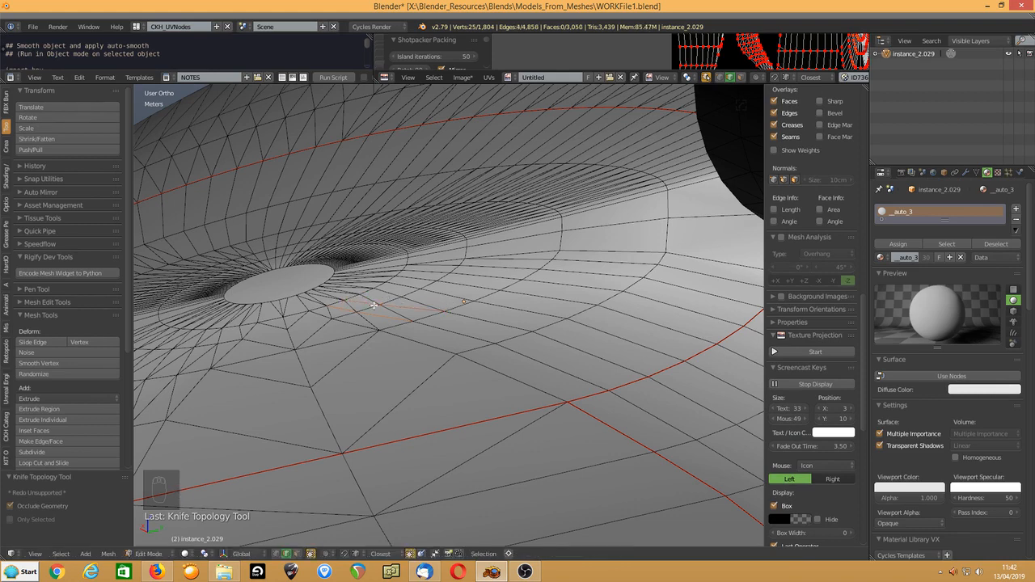
Step: Dissolve the two old diagonal edges beside the new cuts near the central disc
{"action": "right_click", "coordinate": [366, 320]}
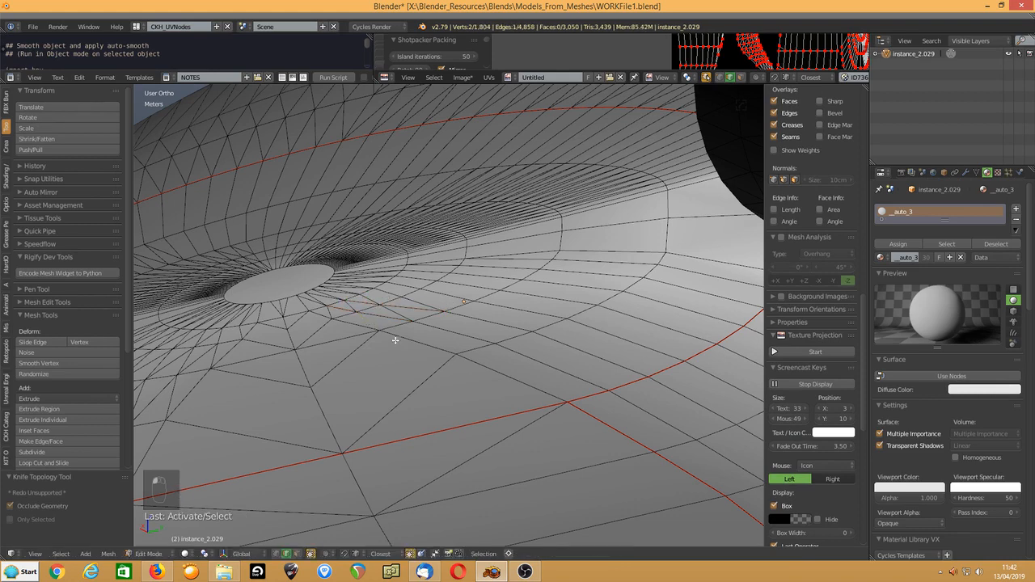
{"action": "middle_click_drag", "start_coordinate": [393, 339], "coordinate": [371, 301]}
{"action": "right_click", "coordinate": [400, 309], "text": "shift"}
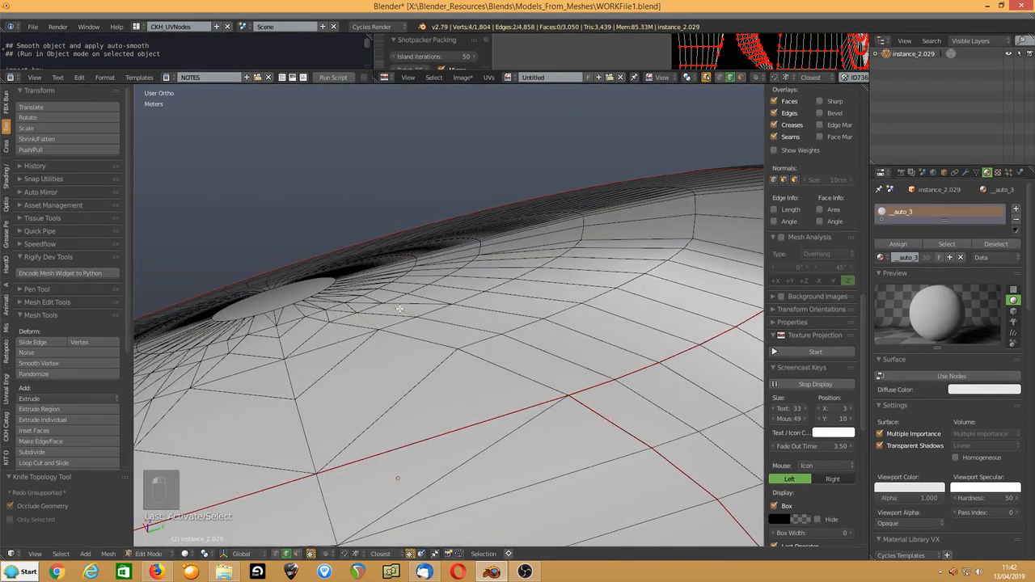
{"action": "key", "text": "ctrl+x"}
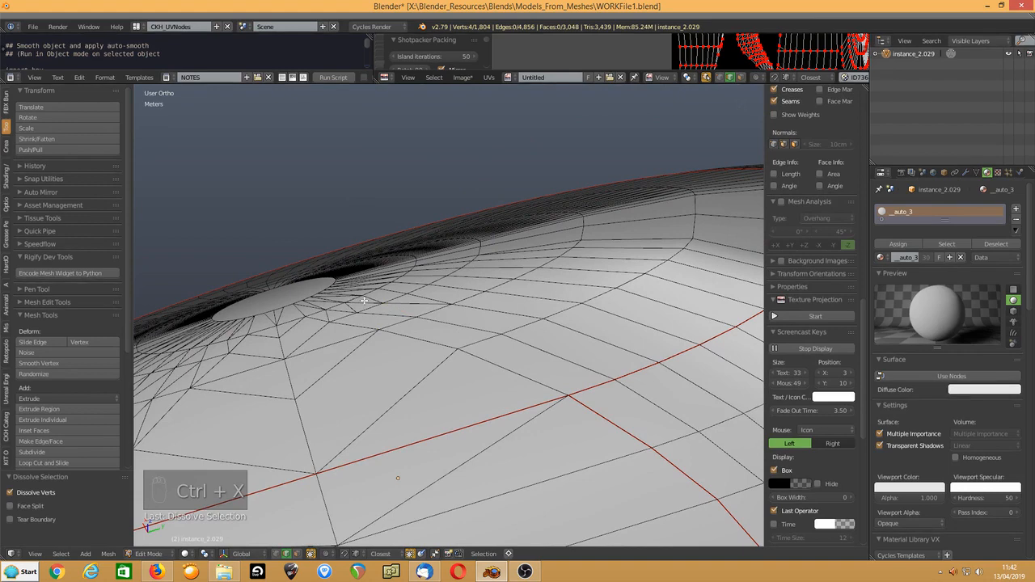
Step: Knife one more edge between the inner rings beside the central disc and dissolve the old diagonal next to it
{"action": "middle_click_drag", "start_coordinate": [364, 301], "coordinate": [364, 310]}
{"action": "key", "text": "k"}
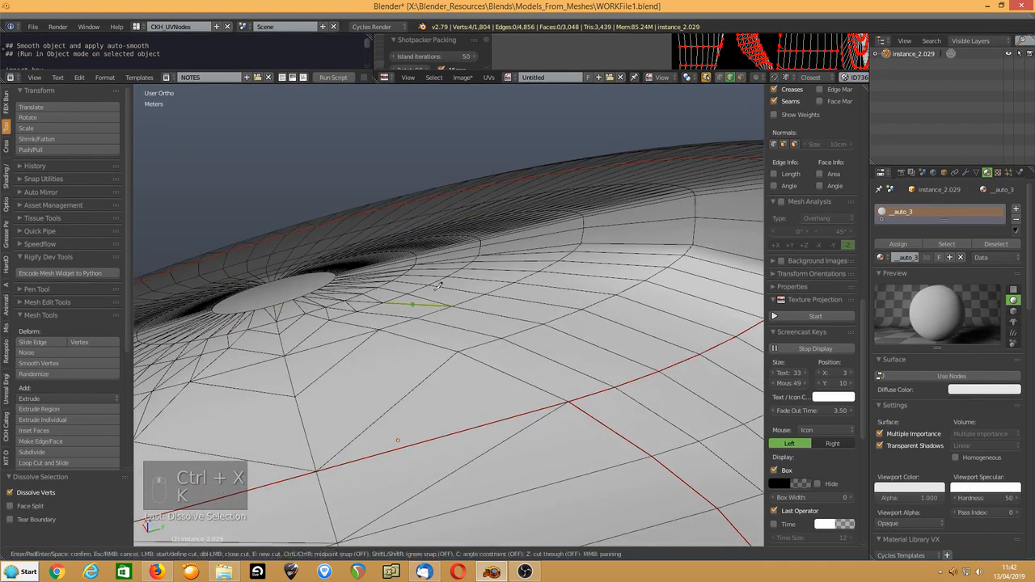
{"action": "left_click", "coordinate": [488, 289]}
{"action": "left_click", "coordinate": [412, 289]}
{"action": "key", "text": "Return"}
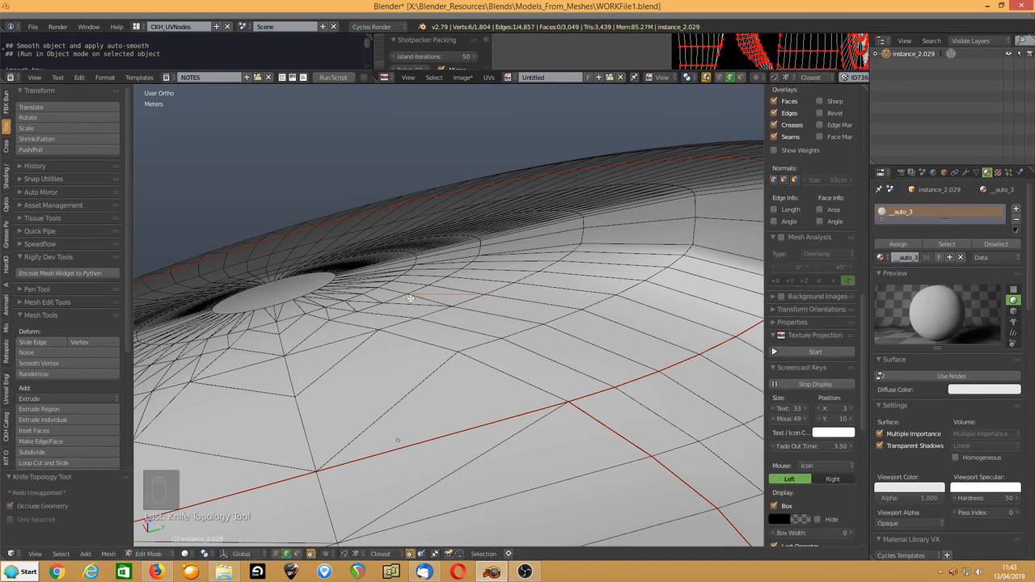
{"action": "left_click", "coordinate": [423, 298]}
{"action": "key", "text": "ctrl+x"}
Step: Select the right-hand tube as linked geometry delimited by seams and convert its triangles to quads
{"action": "scroll", "coordinate": [419, 298], "scroll_direction": "down", "scroll_amount": 4}
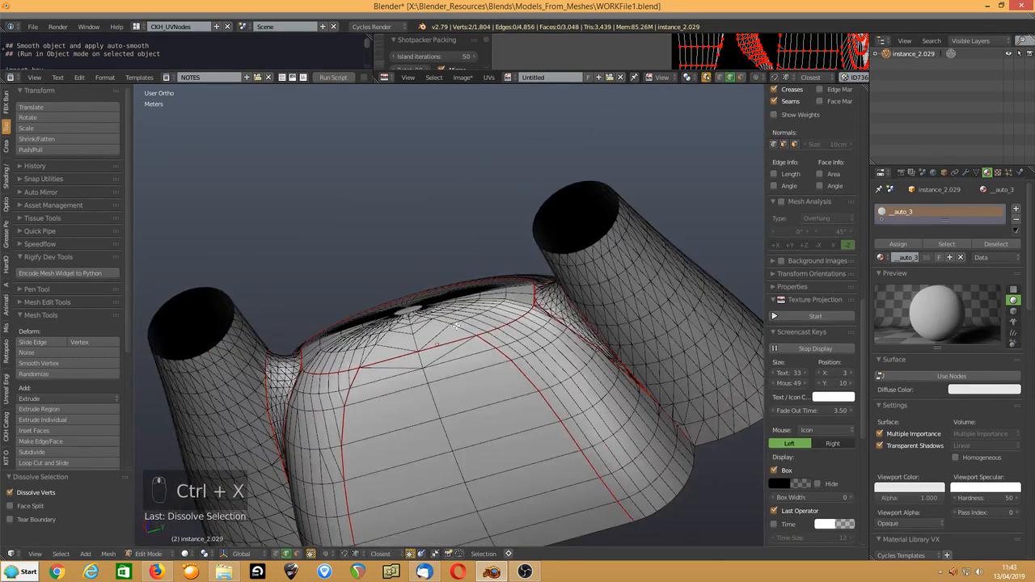
{"action": "middle_click_drag", "start_coordinate": [456, 327], "coordinate": [542, 274]}
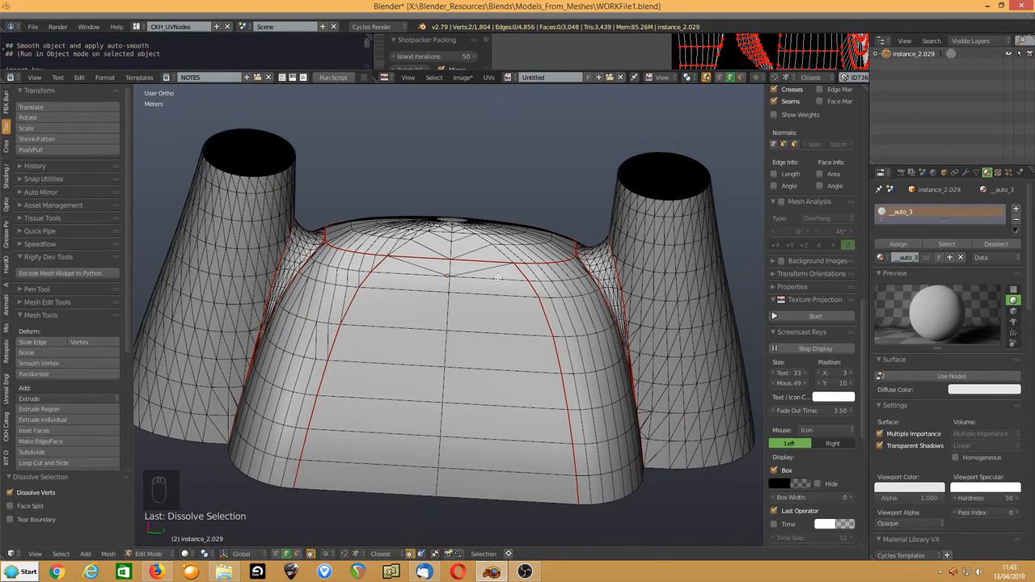
{"action": "middle_click_drag", "start_coordinate": [497, 277], "coordinate": [592, 238]}
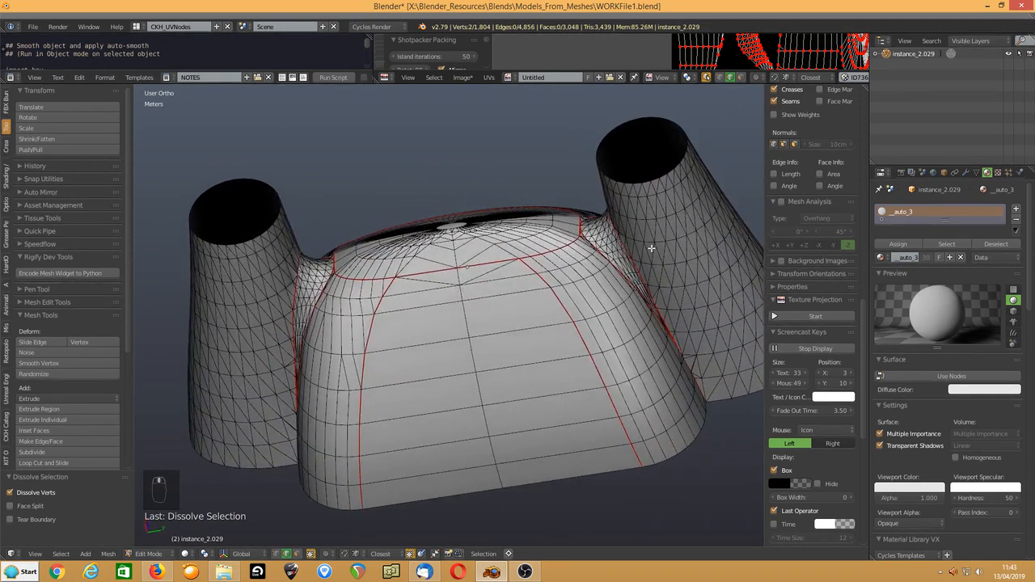
{"action": "key", "text": "l"}
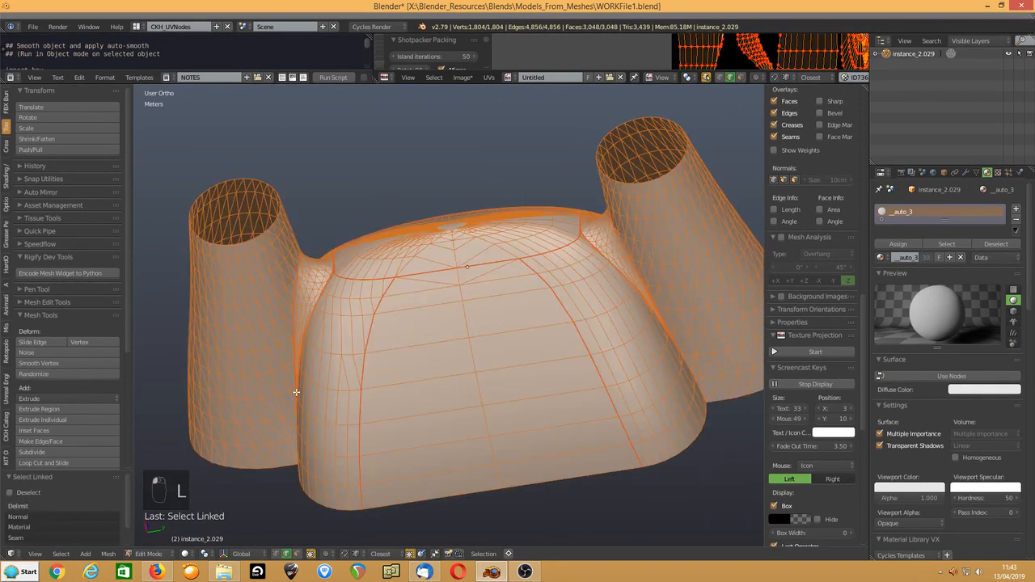
{"action": "left_click", "coordinate": [32, 538]}
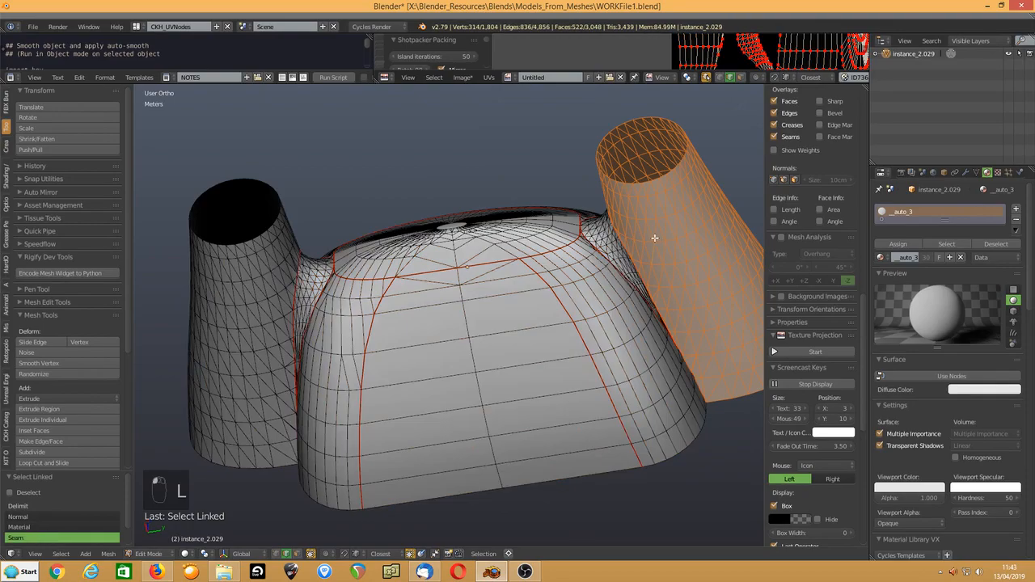
{"action": "key", "text": "alt+j"}
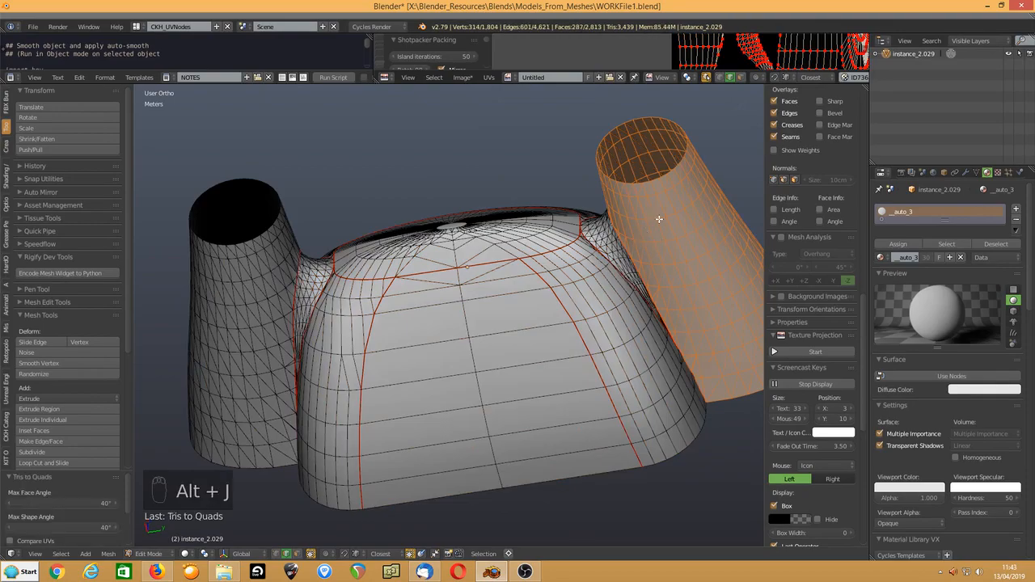
Step: Clear the selection, select the left-hand tube as seam-delimited linked geometry and convert its triangles to quads
{"action": "middle_click_drag", "start_coordinate": [659, 219], "coordinate": [644, 308]}
{"action": "key", "text": "a"}
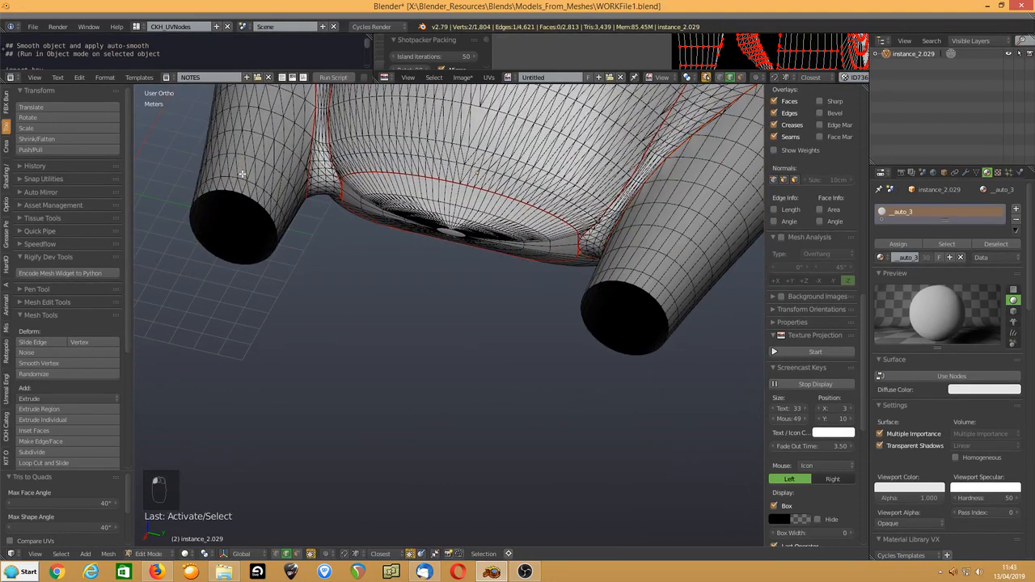
{"action": "key", "text": "l"}
{"action": "key", "text": "alt+j"}
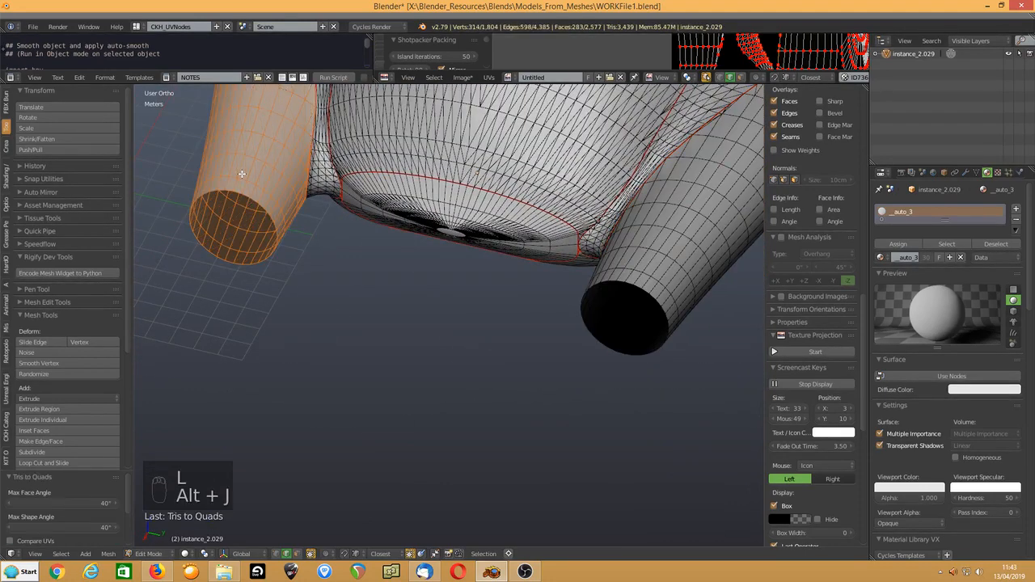
Step: Select the large curved body panel between the two tubes up to its seams and convert its triangles to quads
{"action": "middle_click_drag", "start_coordinate": [451, 150], "coordinate": [481, 232]}
{"action": "key", "text": "l"}
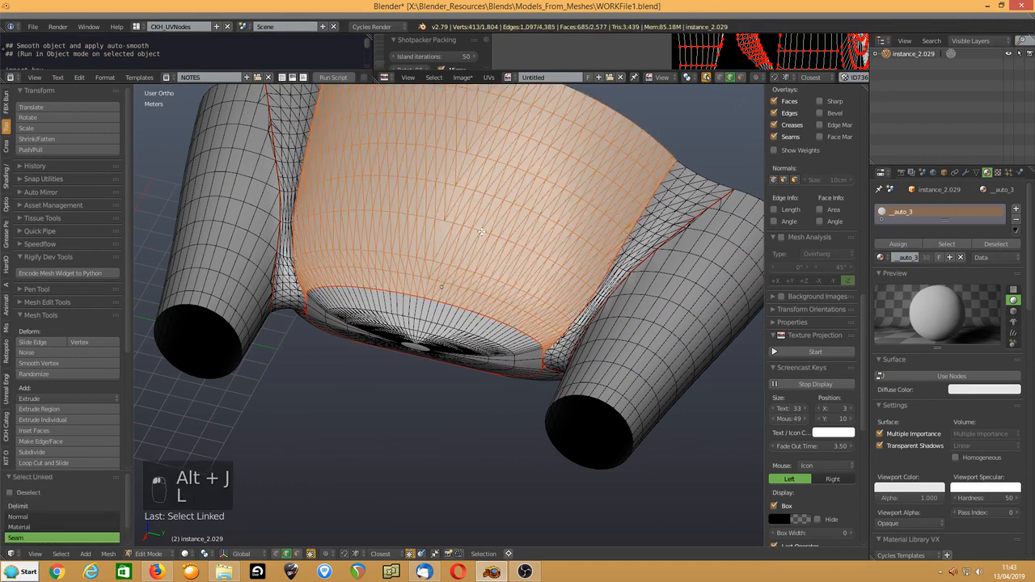
{"action": "key", "text": "alt+j"}
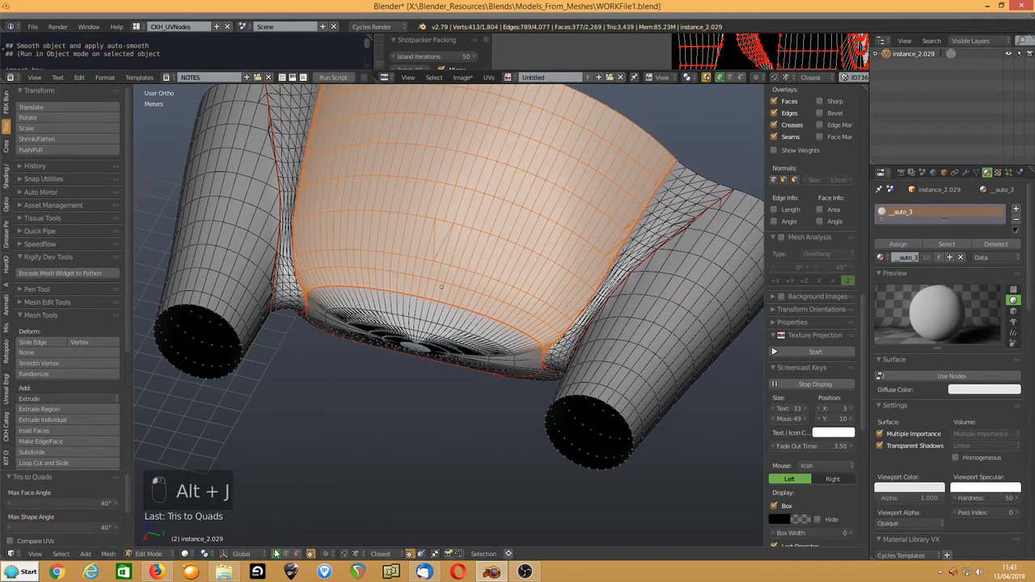
Step: Connect two vertices with a new edge in the middle of the curved body panel and dissolve the two old edges beside it
{"action": "right_click", "coordinate": [434, 254]}
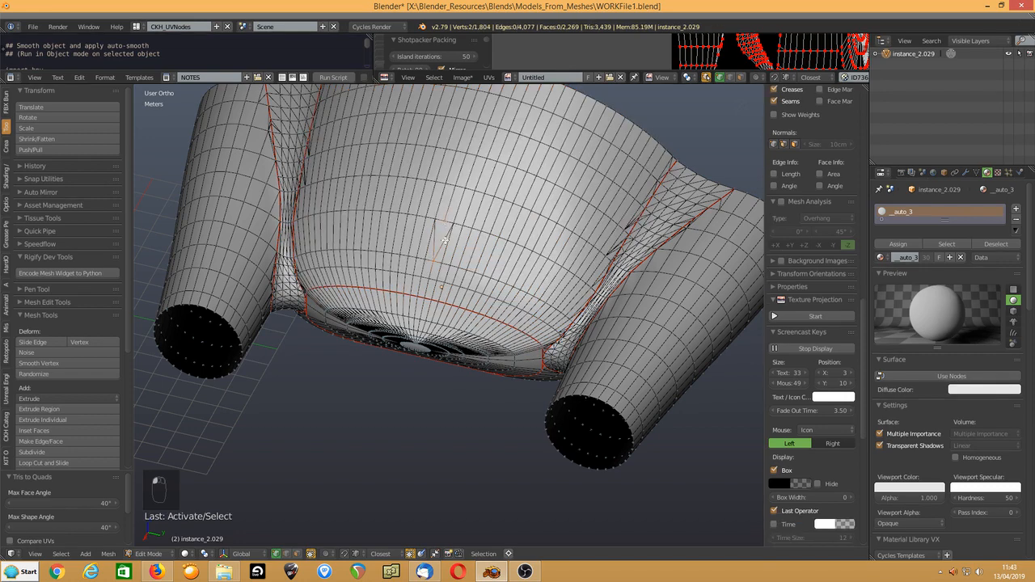
{"action": "key", "text": "j"}
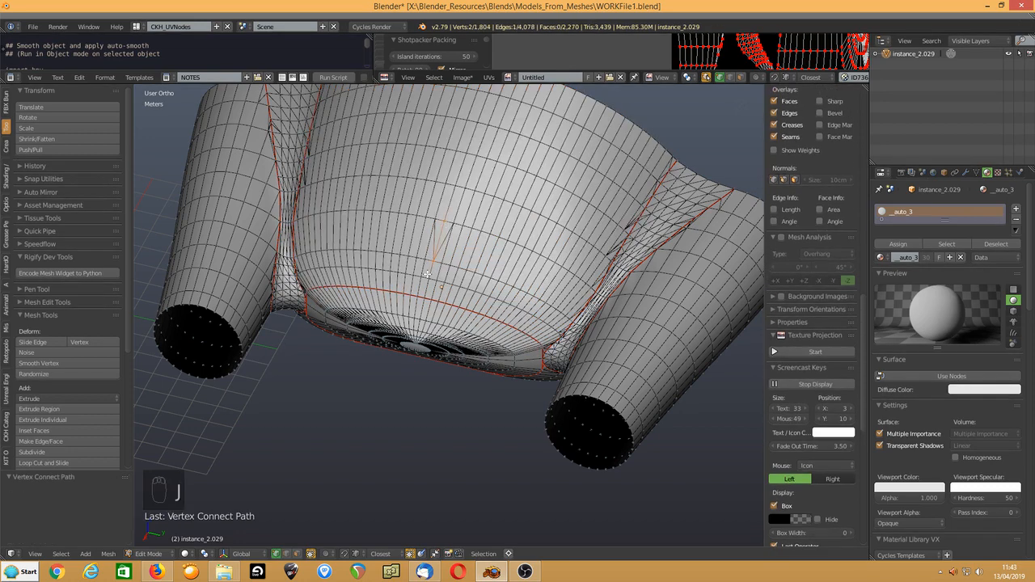
{"action": "left_click", "coordinate": [286, 553]}
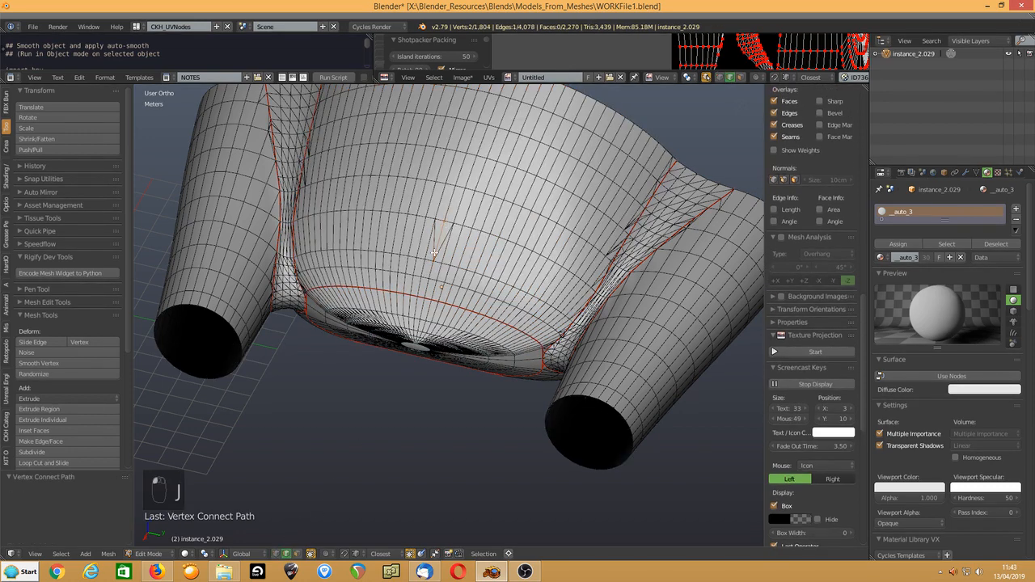
{"action": "right_click", "coordinate": [436, 246]}
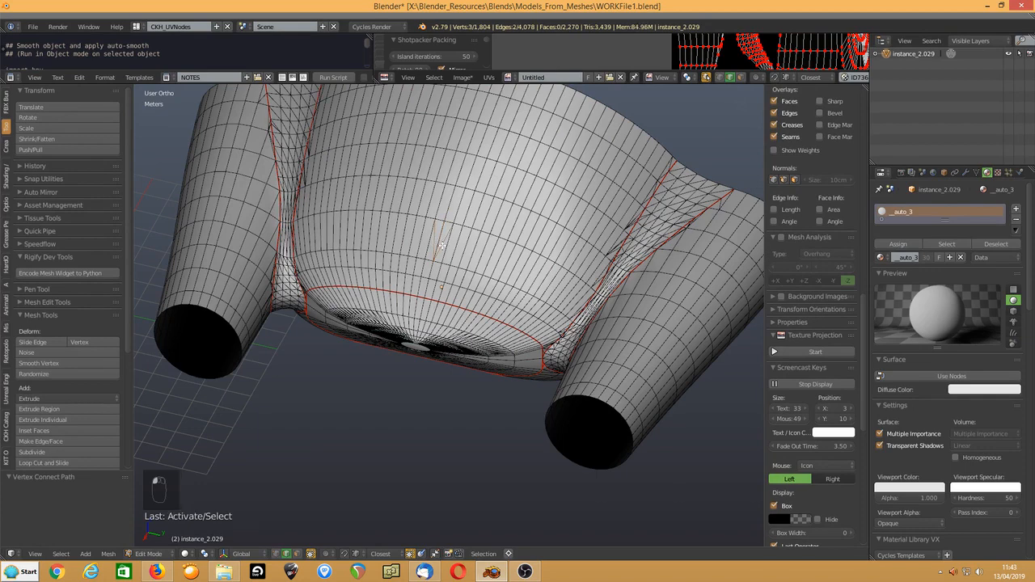
{"action": "key", "text": "ctrl+x"}
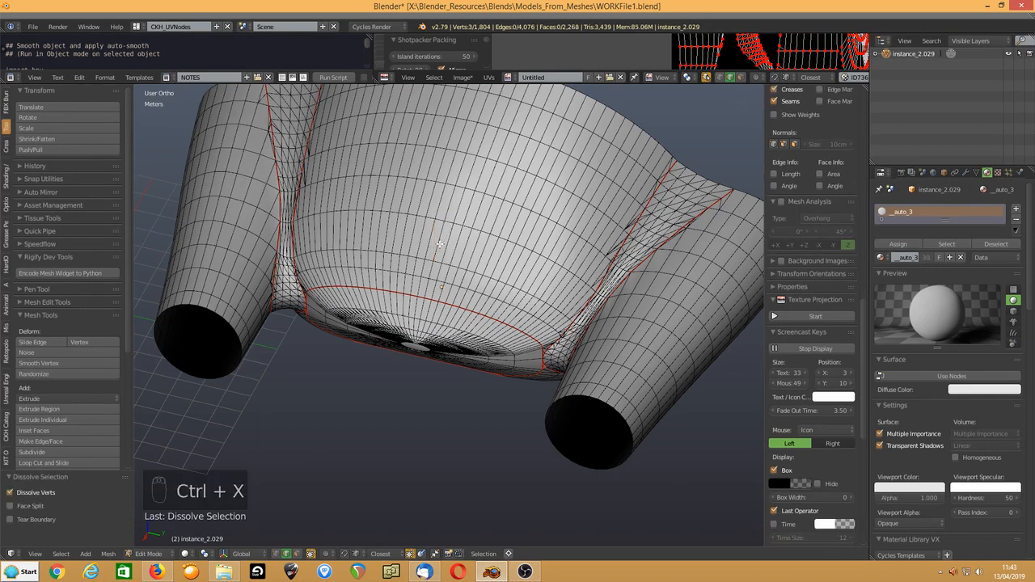
Step: Examine the rings around the central disc and the converted panel and tubes from several sides for remaining topology problems
{"action": "middle_click_drag", "start_coordinate": [445, 260], "coordinate": [466, 303]}
{"action": "scroll", "coordinate": [416, 337], "scroll_direction": "up", "scroll_amount": 9}
{"action": "middle_click_drag", "start_coordinate": [474, 429], "coordinate": [547, 305], "text": "shift"}
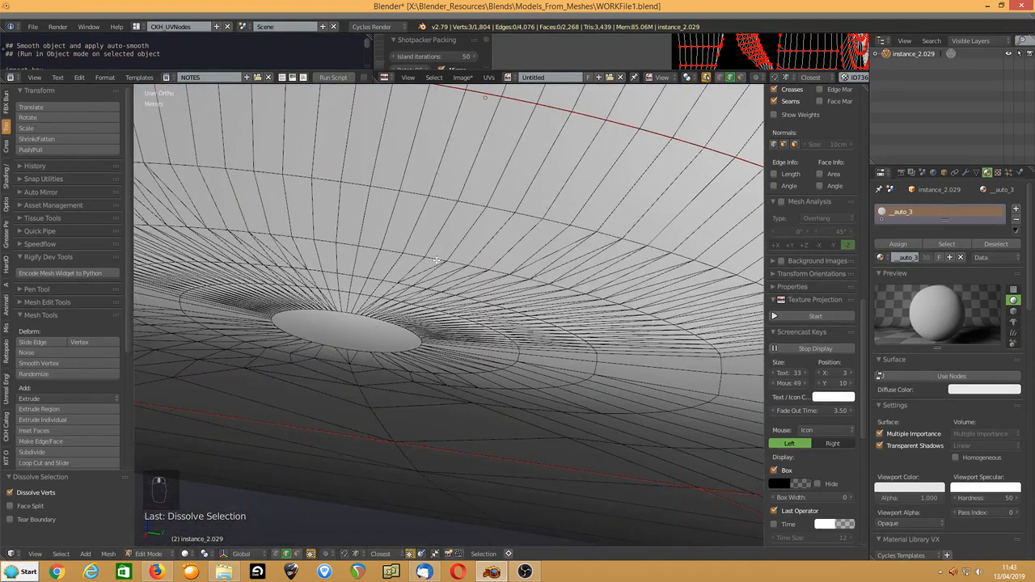
{"action": "scroll", "coordinate": [547, 305], "scroll_direction": "down", "scroll_amount": 3}
{"action": "scroll", "coordinate": [287, 265], "scroll_direction": "down", "scroll_amount": 5}
{"action": "middle_click_drag", "start_coordinate": [476, 260], "coordinate": [397, 298]}
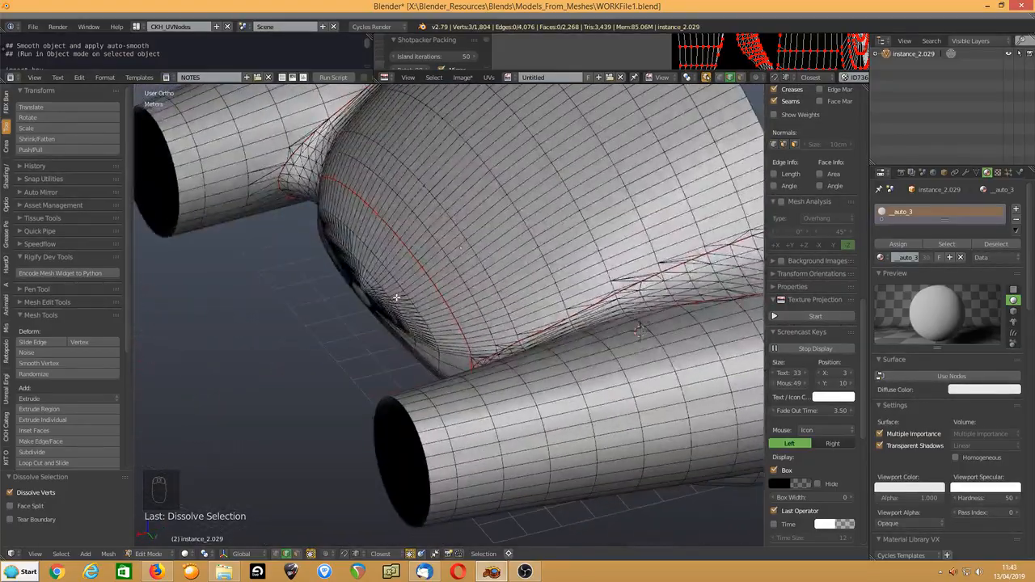
{"action": "middle_click_drag", "start_coordinate": [572, 225], "coordinate": [491, 177]}
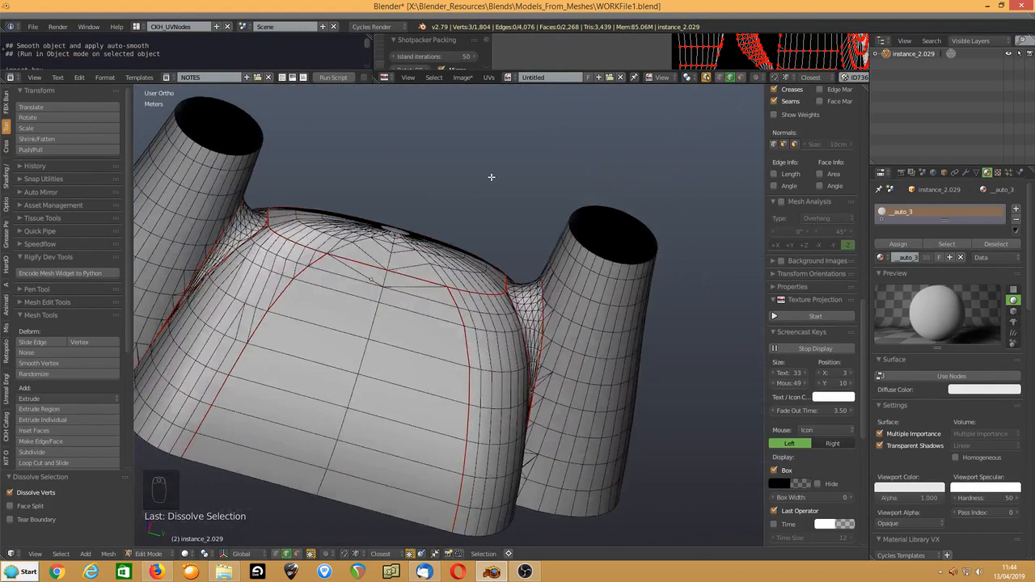
{"action": "left_click", "coordinate": [525, 572]}
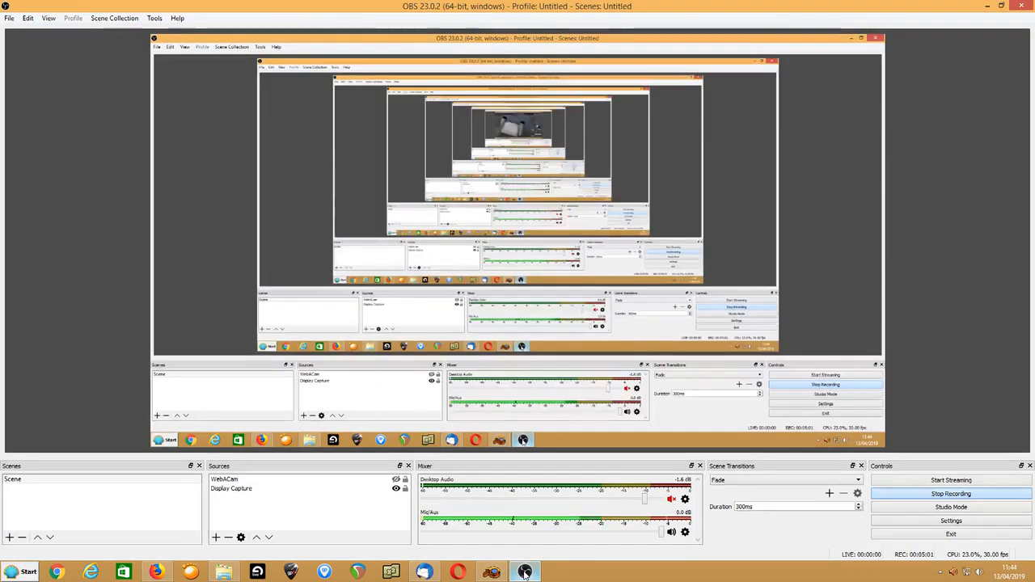